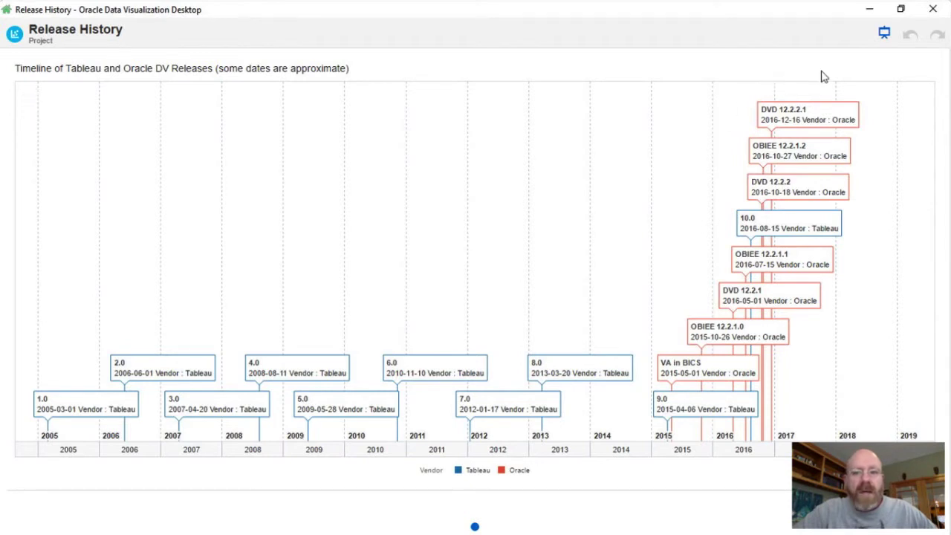
- Leave presentation mode, open the World Indicators project from Home, then switch to Tableau's Technology sheet
click(882, 36)
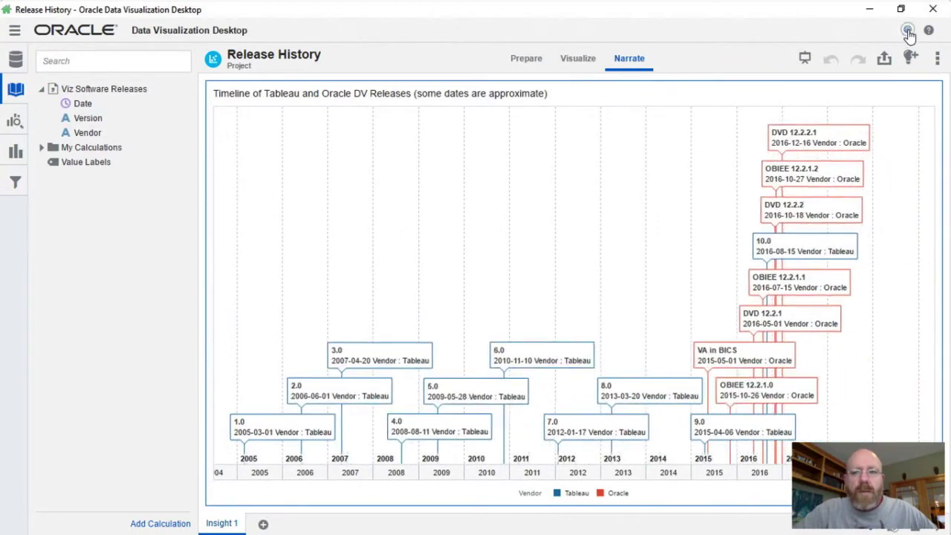
click(908, 32)
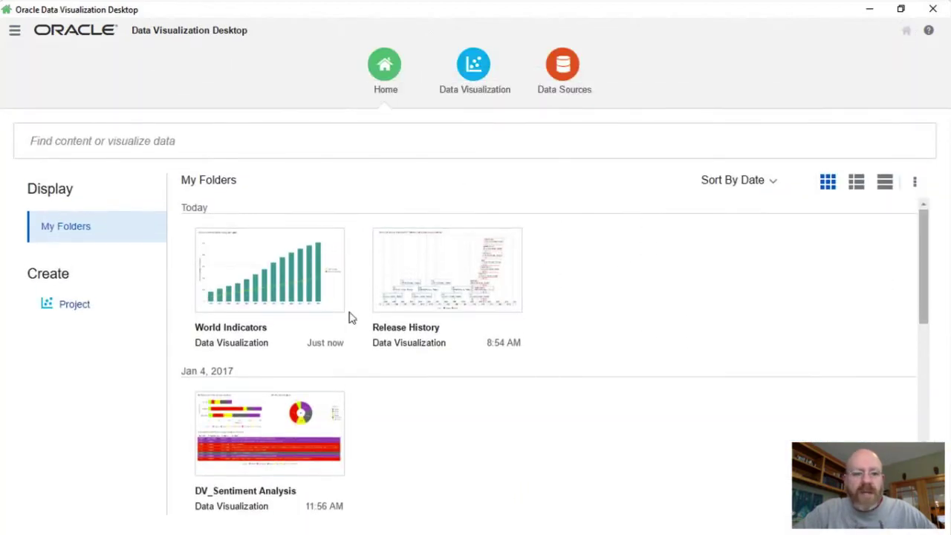
click(293, 282)
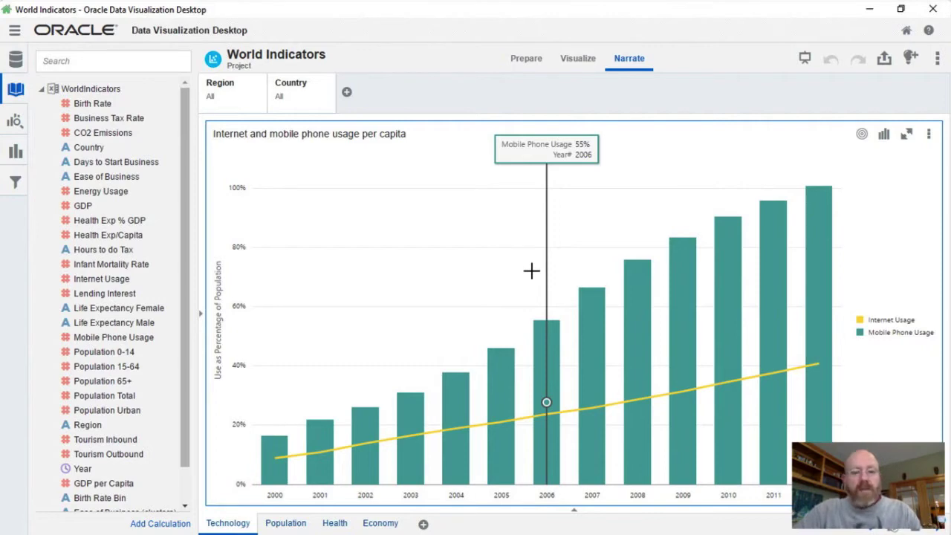
key(super+Tab)
key(super+Tab)
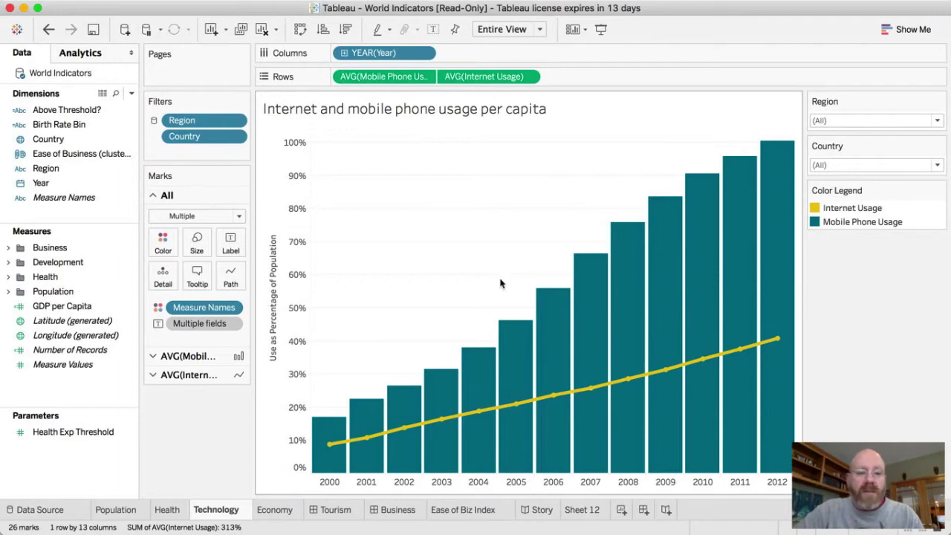
- Show Tableau's Population sheet with the 2012 population and birth rate world map
click(111, 511)
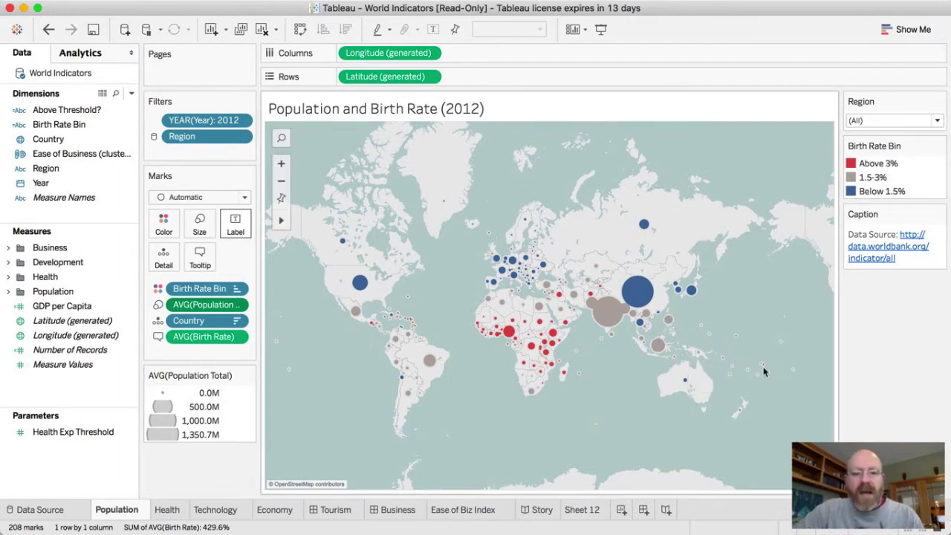
mouse_move(769, 377)
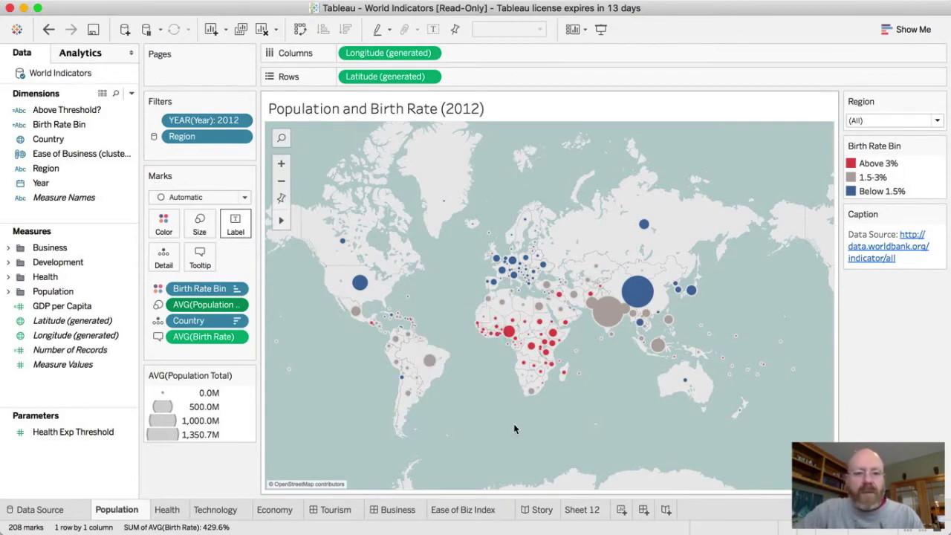
mouse_move(626, 318)
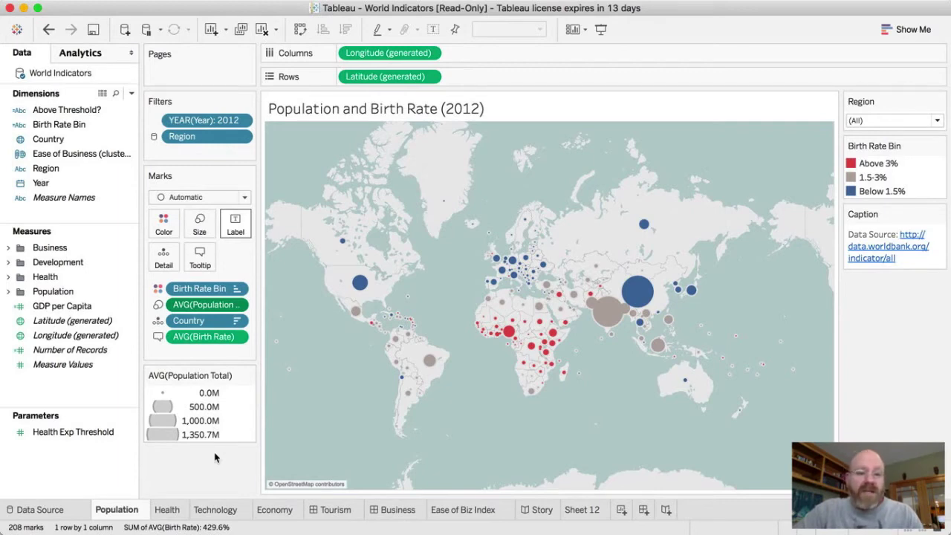
- Display Oracle DV's Population canvas bubble map, then return to Tableau's birth-rate map
key(super+Tab)
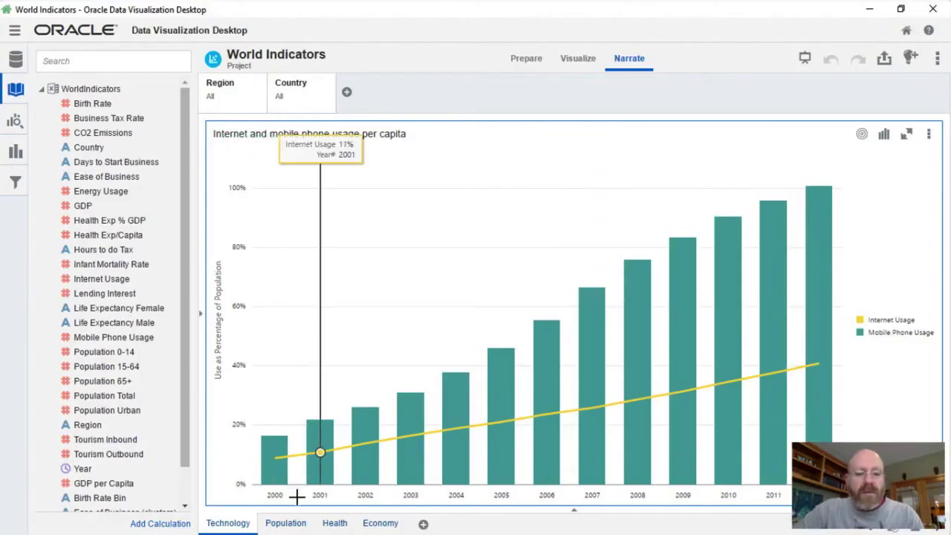
click(290, 524)
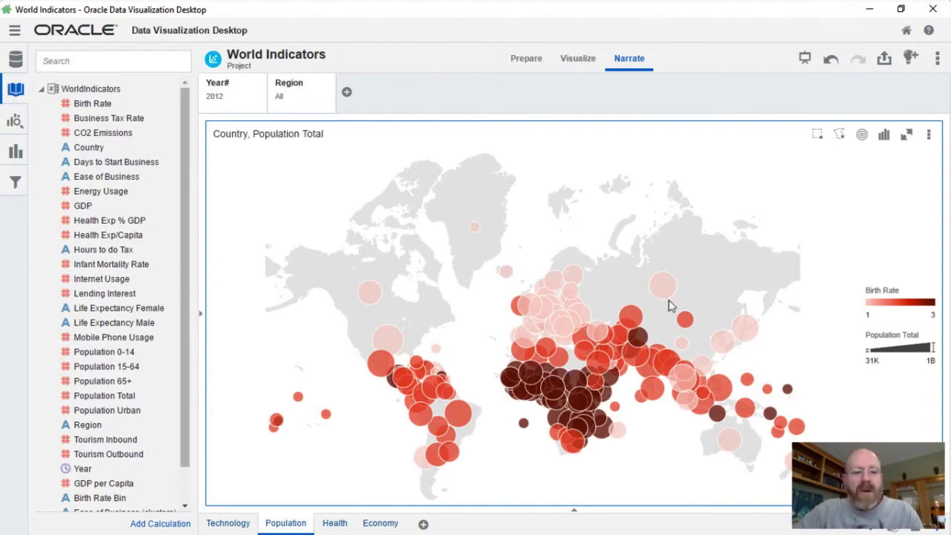
key(super+Tab)
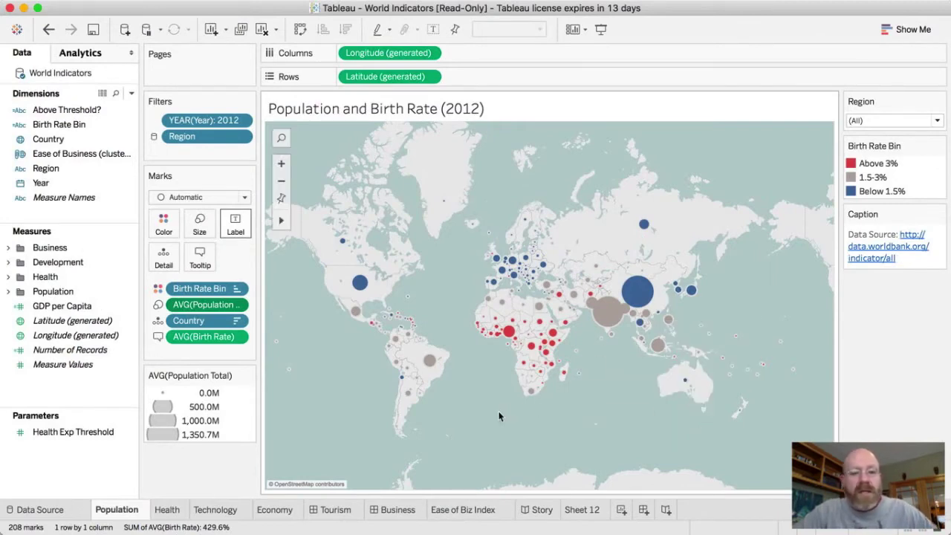
- Inspect Tableau's Population Total size settings without changing them, then go back to Oracle DV
click(250, 376)
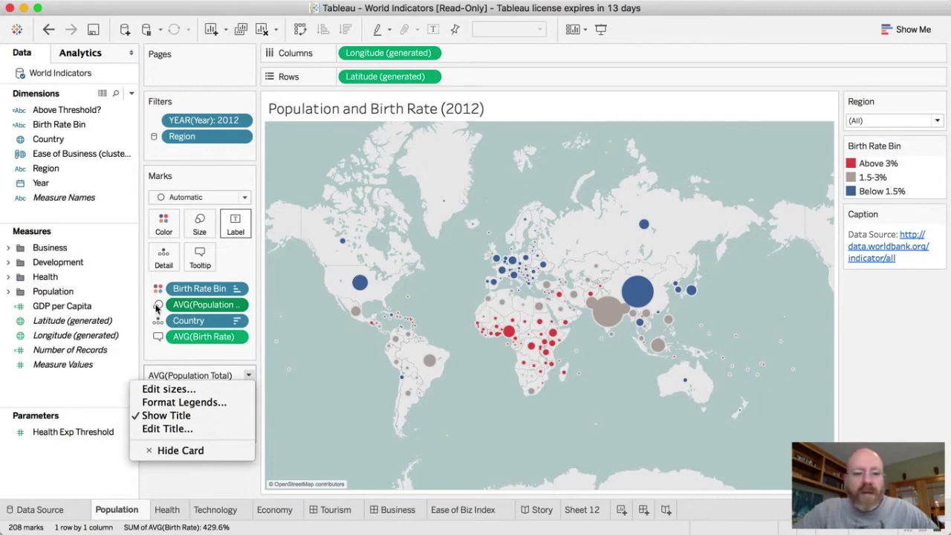
click(226, 390)
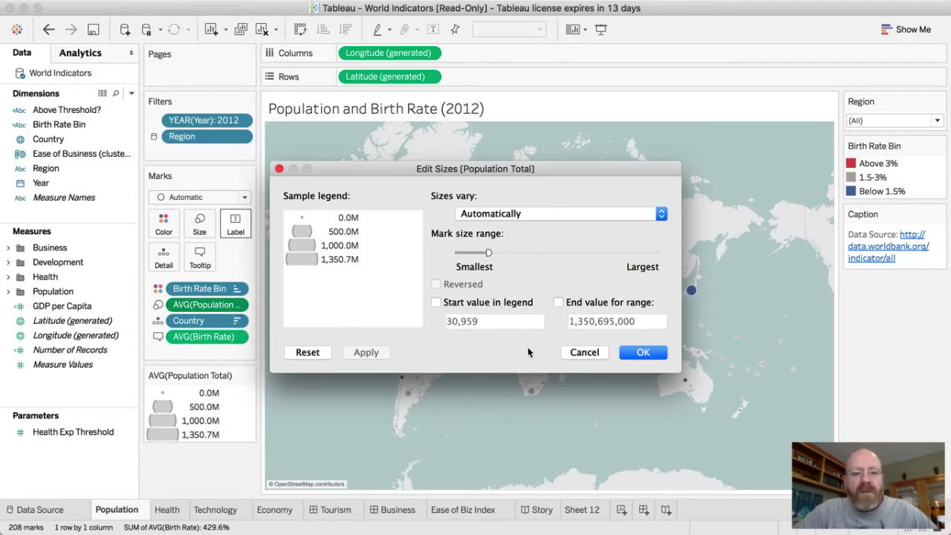
click(585, 353)
key(super+Tab)
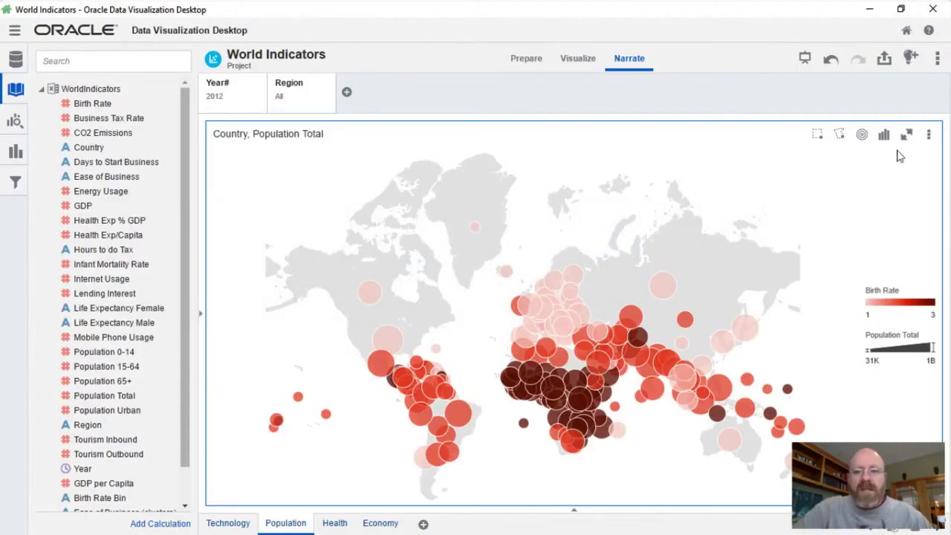
click(929, 136)
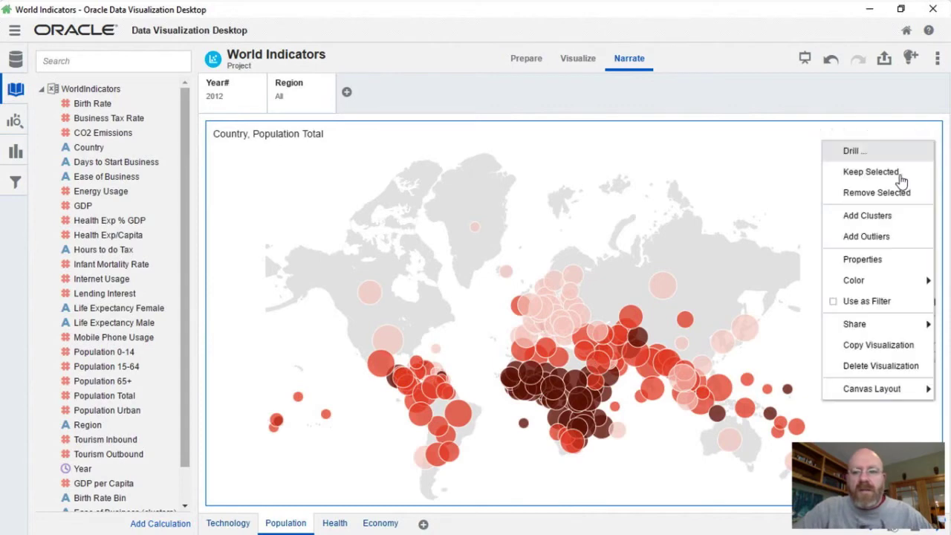
click(876, 261)
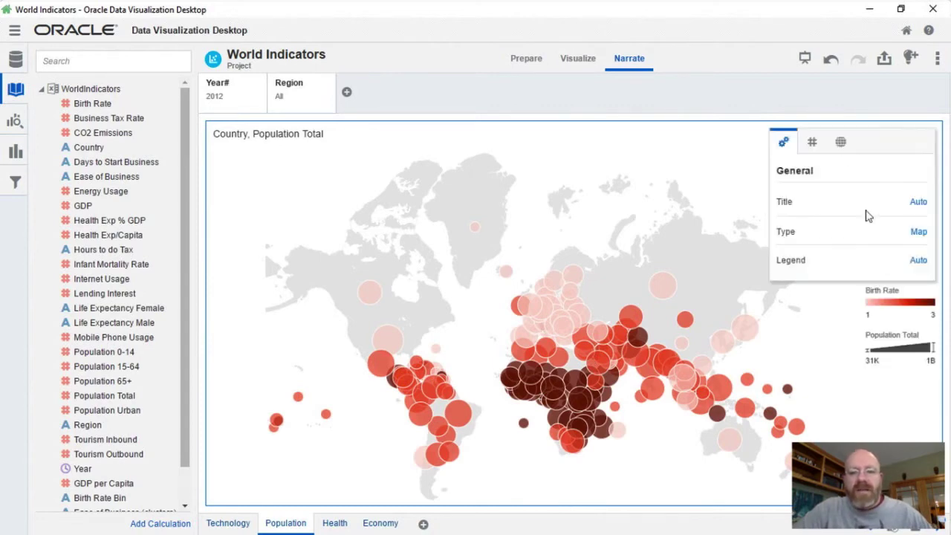
click(841, 144)
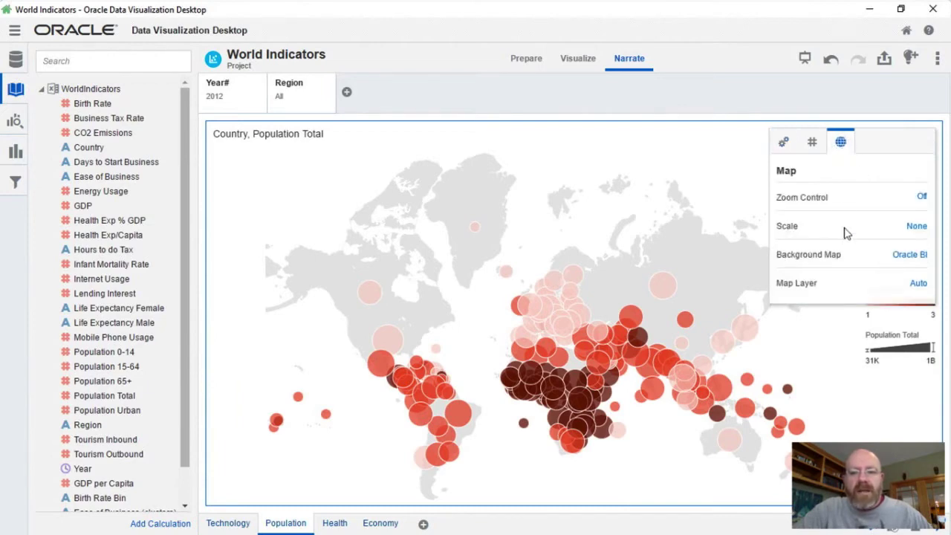
click(813, 143)
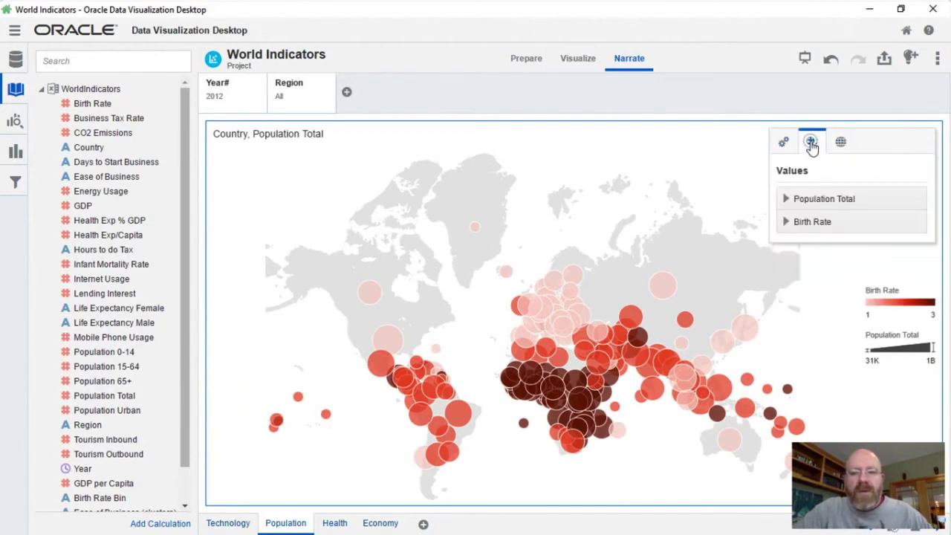
click(786, 223)
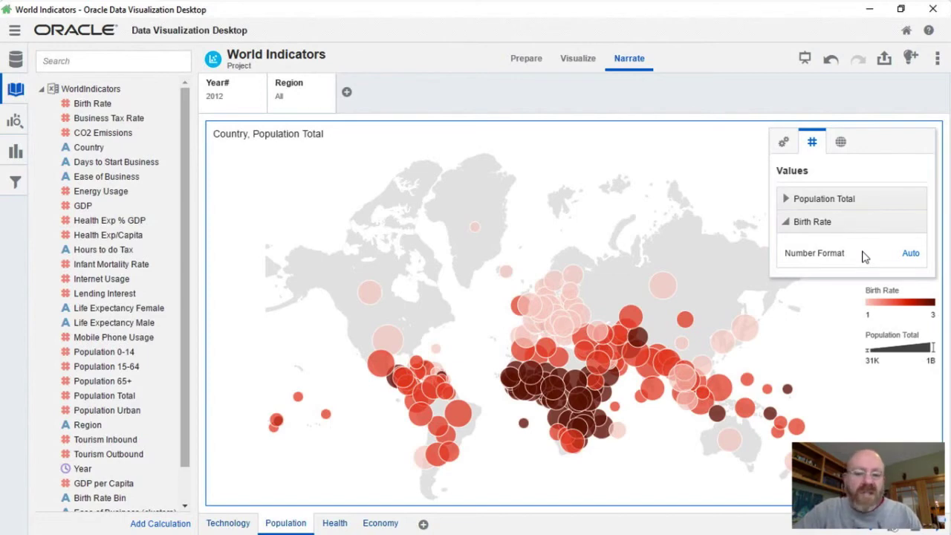
click(889, 426)
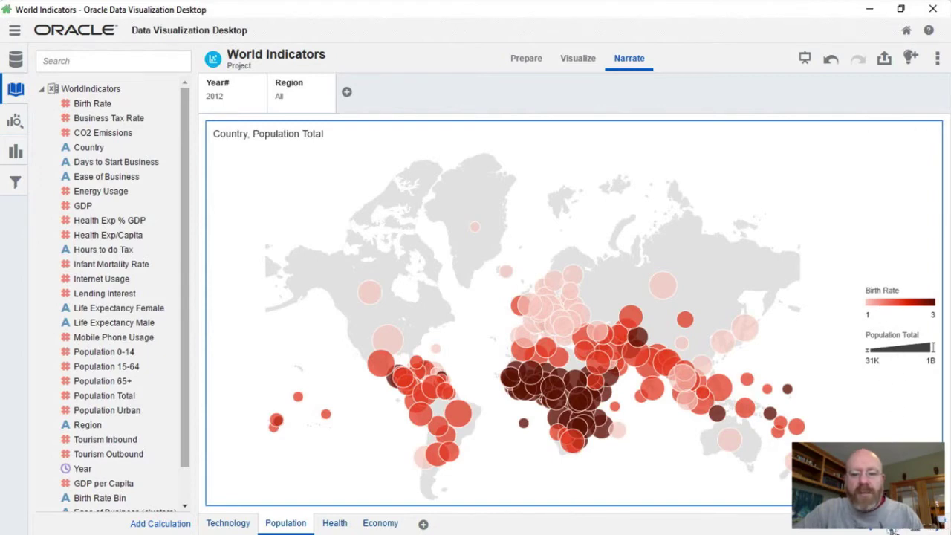
click(341, 427)
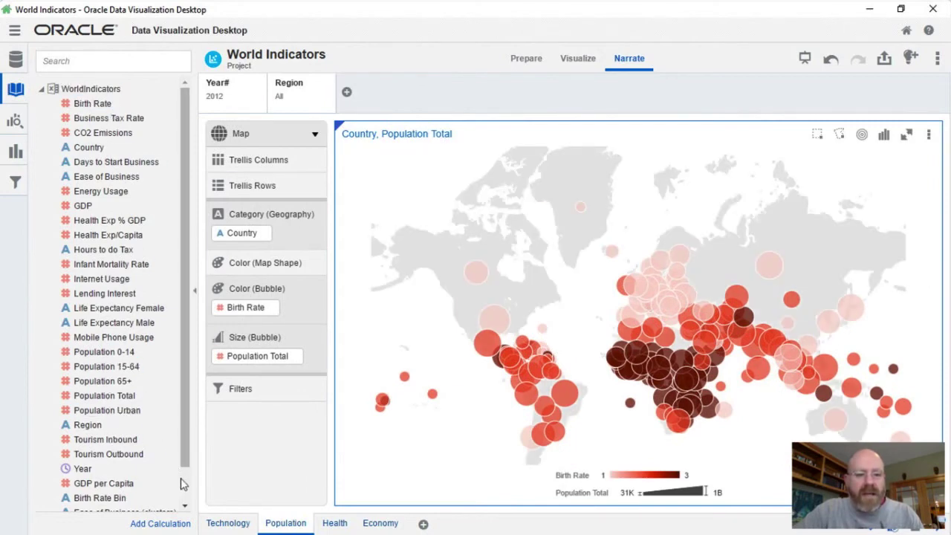
scroll(184, 484, down, 2)
click(94, 462)
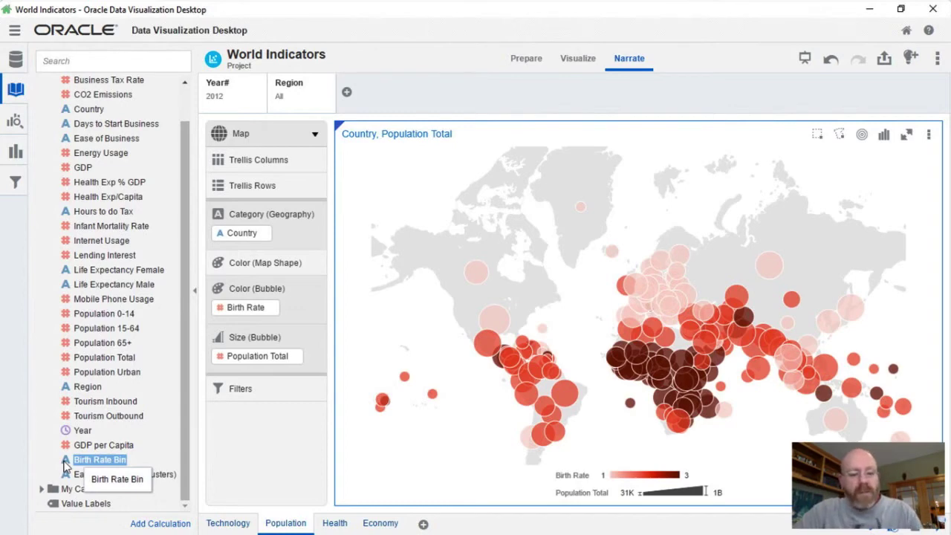
key(super+Tab)
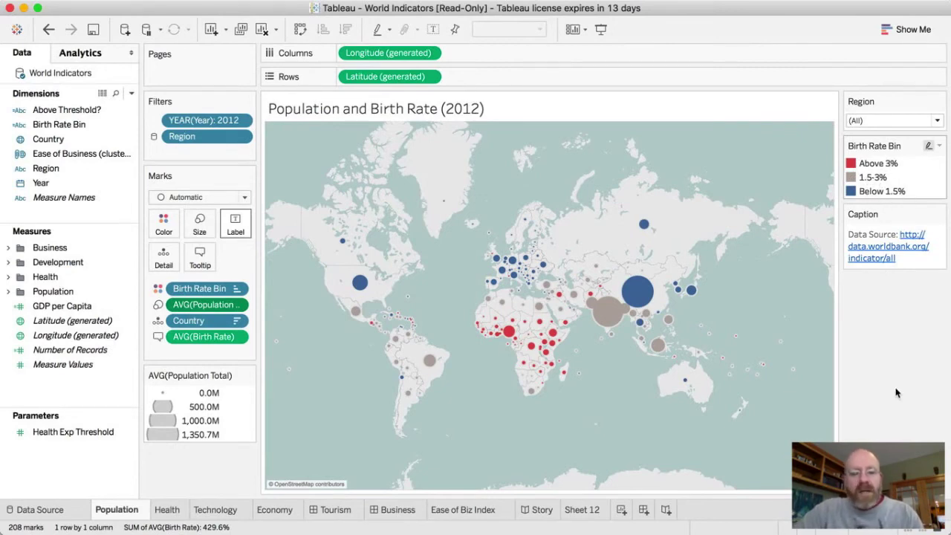
key(super+Tab)
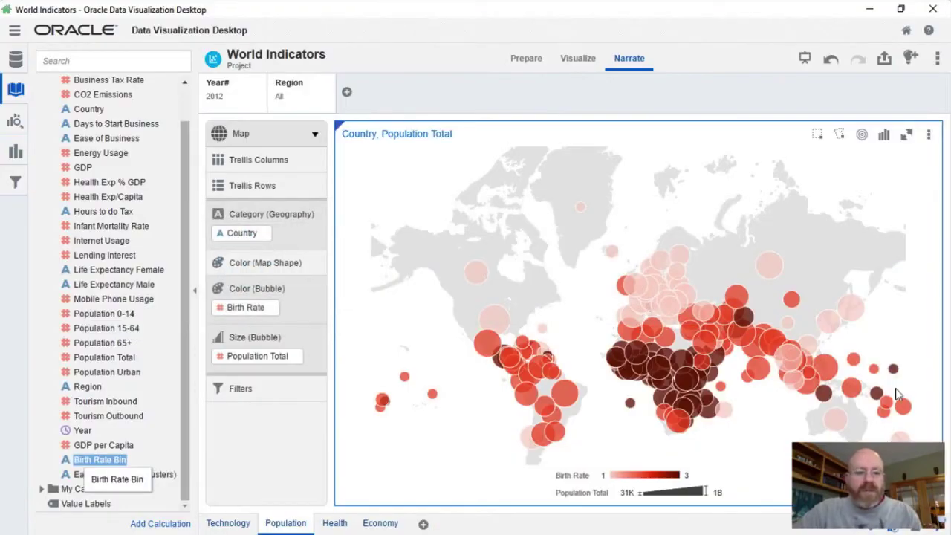
drag(89, 467, 109, 464)
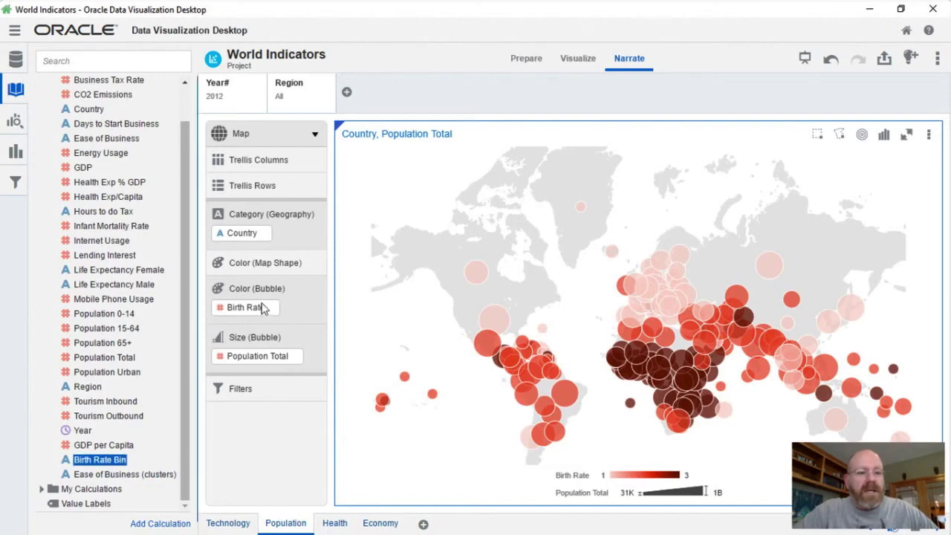
click(241, 313)
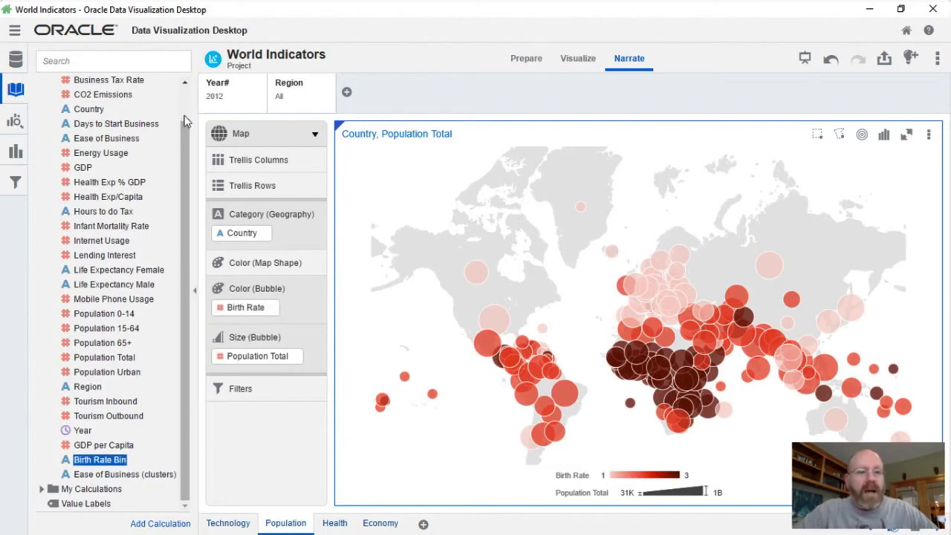
scroll(184, 118, up, 2)
scroll(184, 118, up, 1)
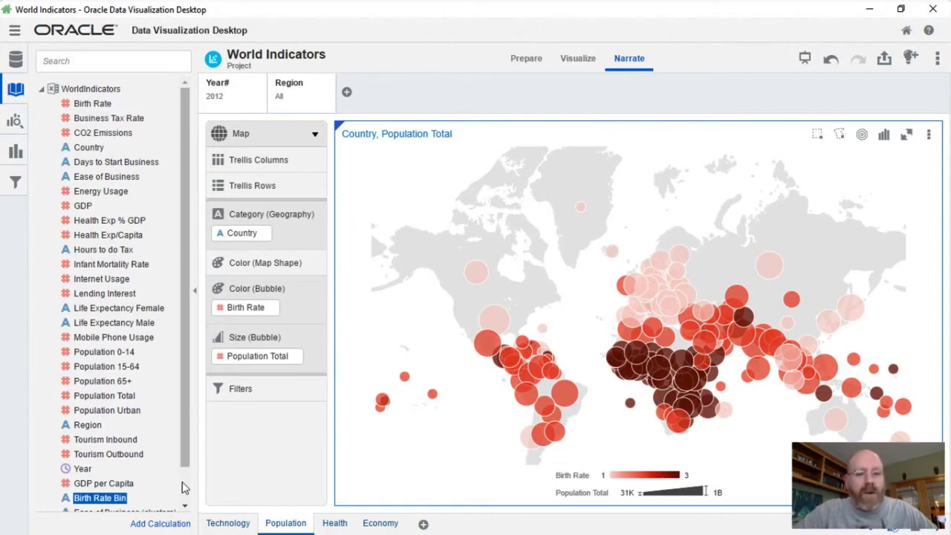
scroll(183, 483, down, 3)
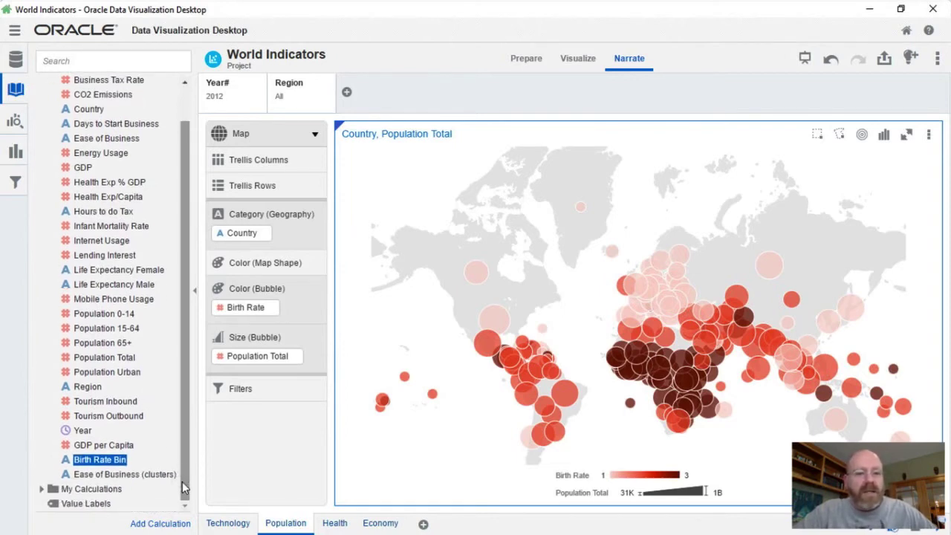
- Expand My Calculations to list the Year# and Birth Rate calculated fields
click(42, 490)
scroll(186, 494, down, 2)
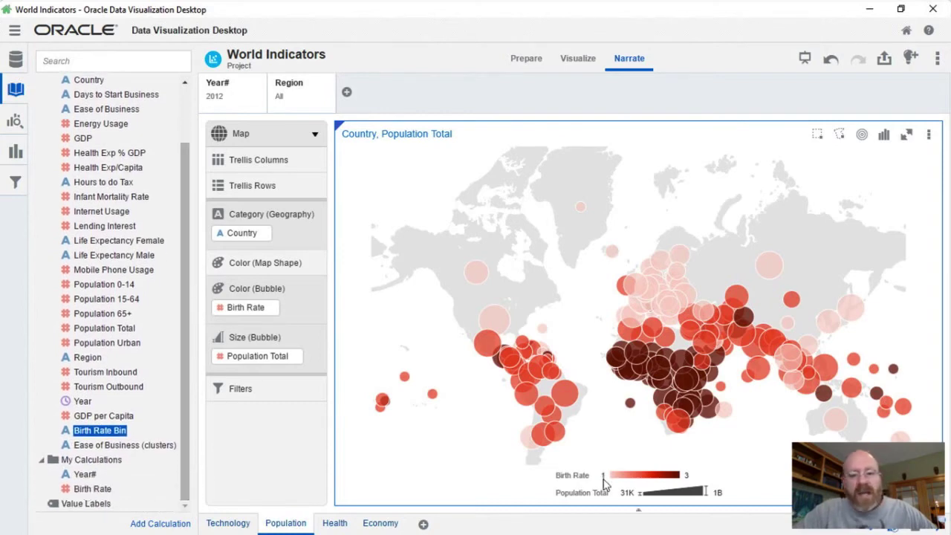
mouse_move(605, 483)
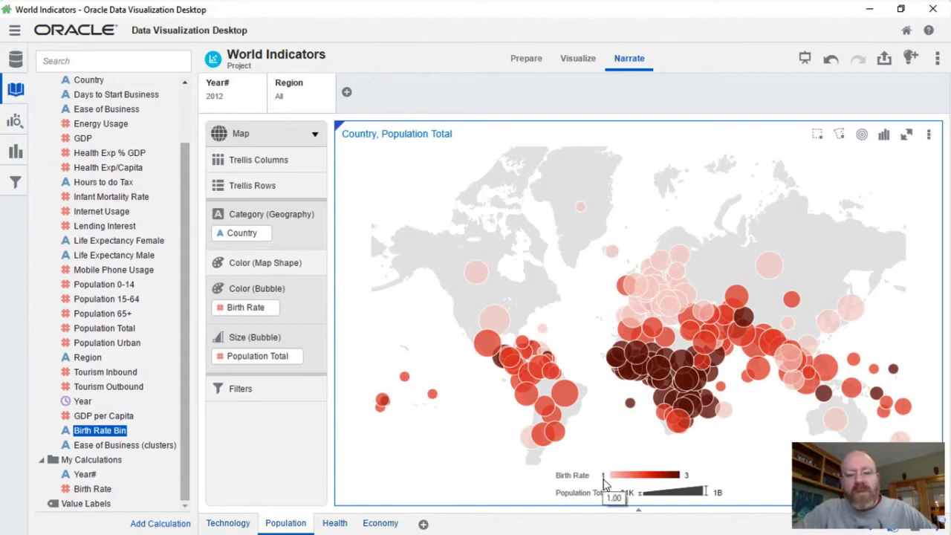
mouse_move(685, 481)
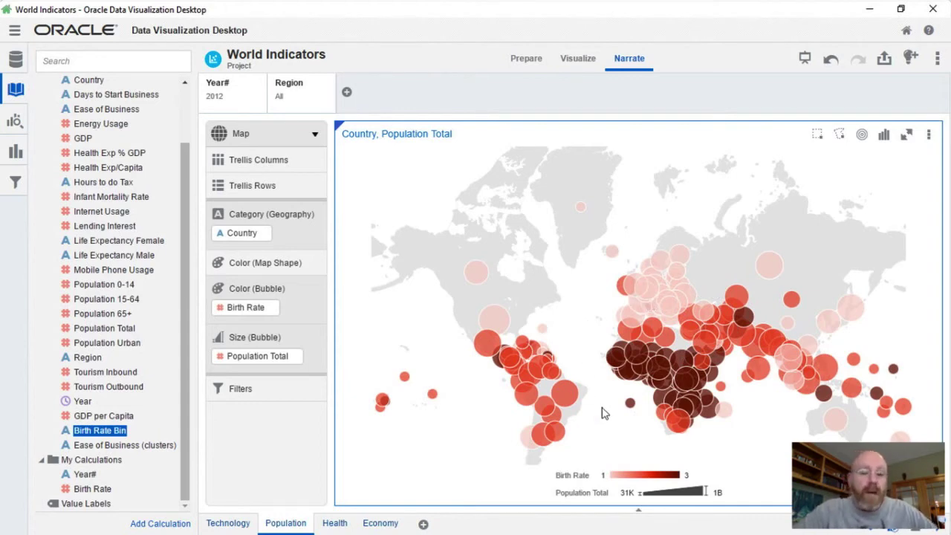
drag(251, 307, 236, 317)
- Bring up the Health canvas charting health spending for countries above 0.140 of GDP
click(333, 524)
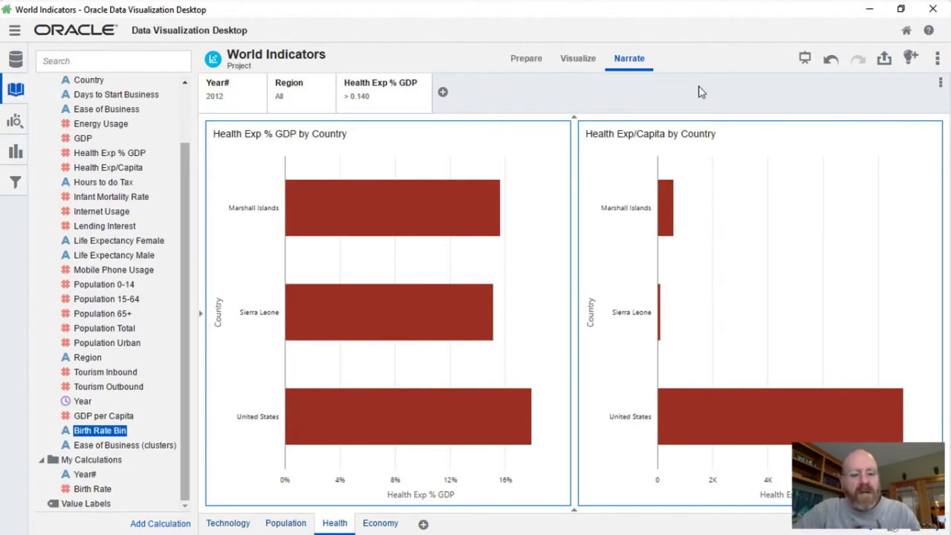
- View Tableau's Health sheet and its Health Exp Threshold parameter, then return to Oracle DV
key(super+Tab)
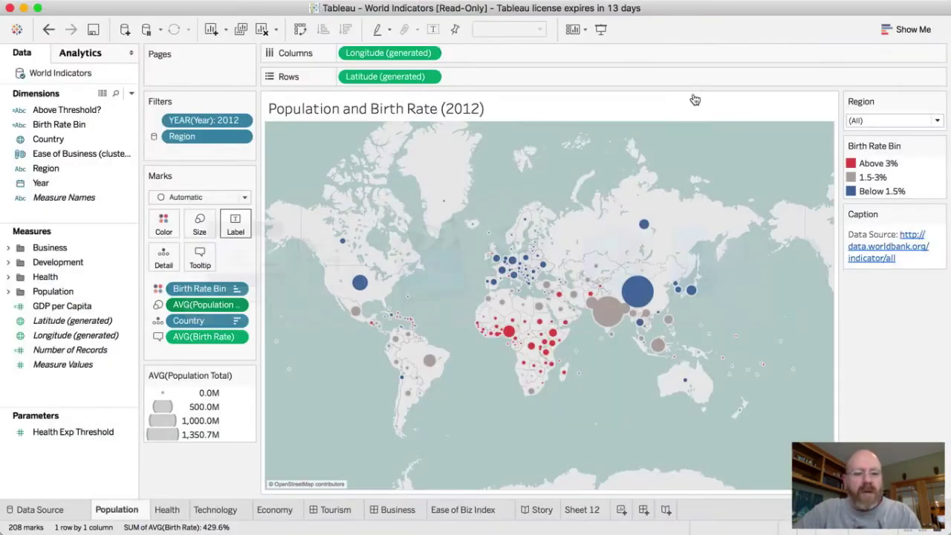
click(167, 511)
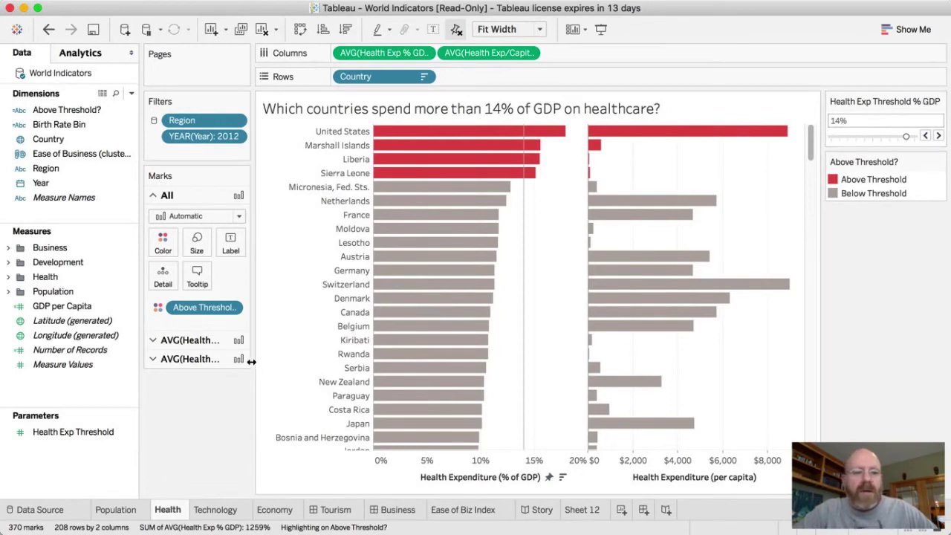
click(45, 432)
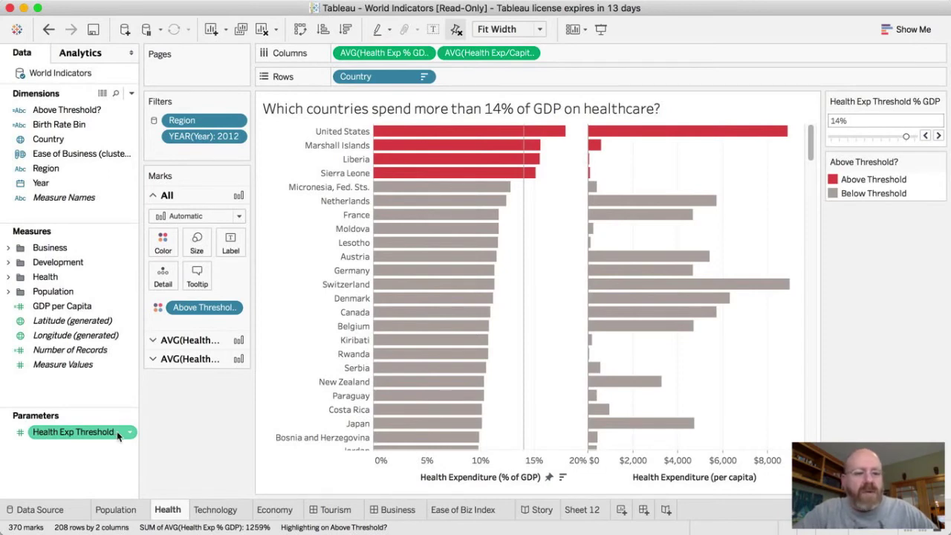
click(724, 204)
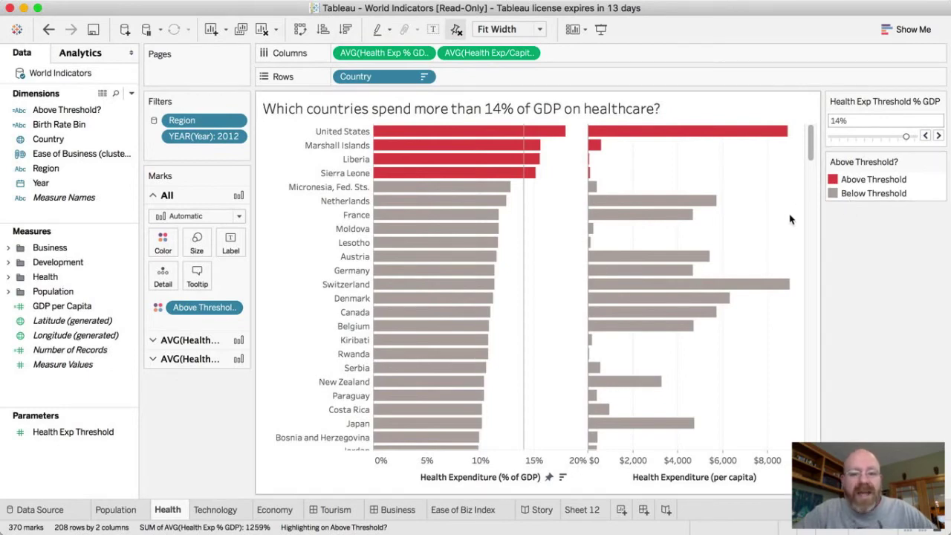
mouse_move(812, 154)
mouse_down()
mouse_move(806, 251)
mouse_move(769, 451)
mouse_move(782, 216)
mouse_move(799, 145)
mouse_up()
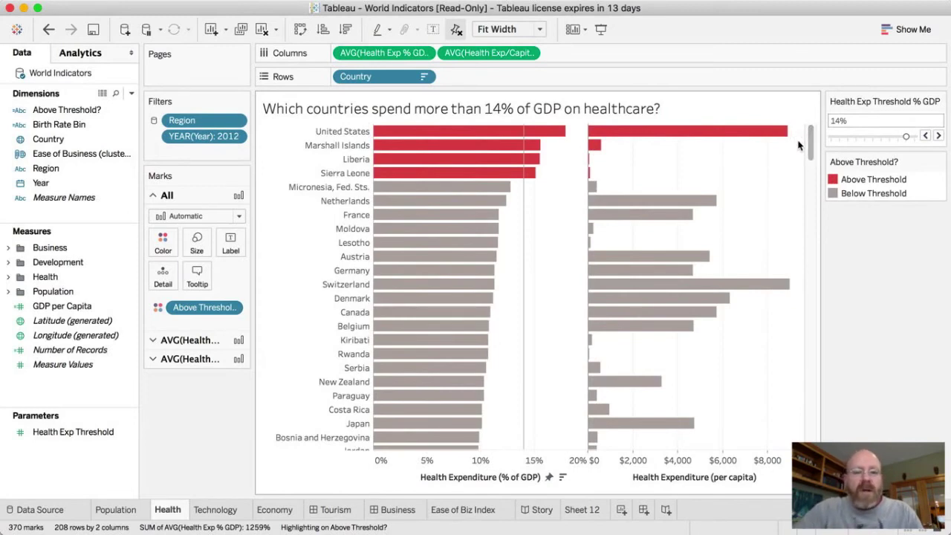
key(super+Tab)
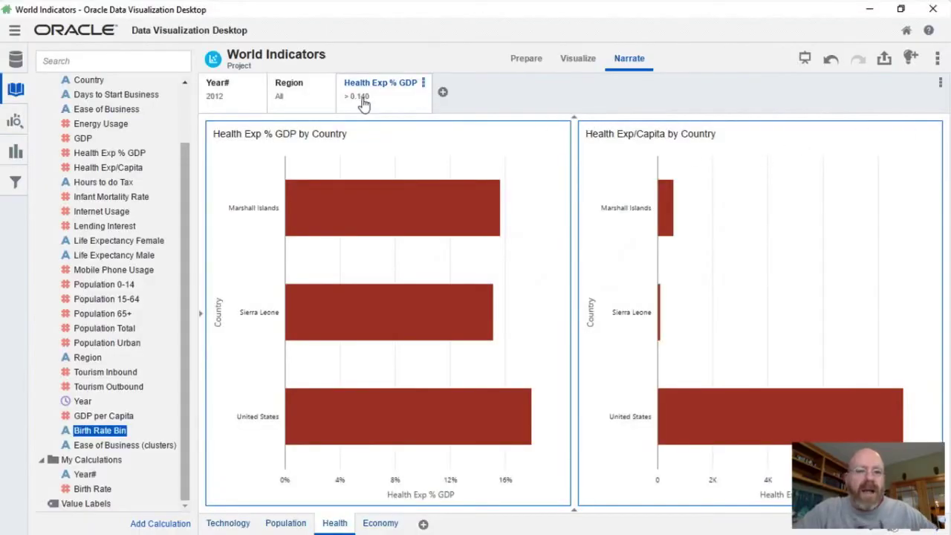
click(424, 85)
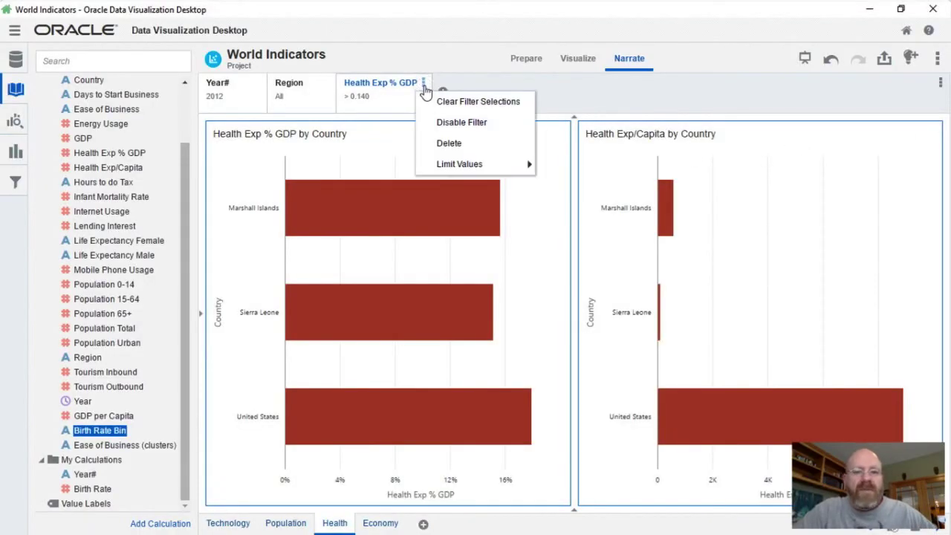
click(427, 125)
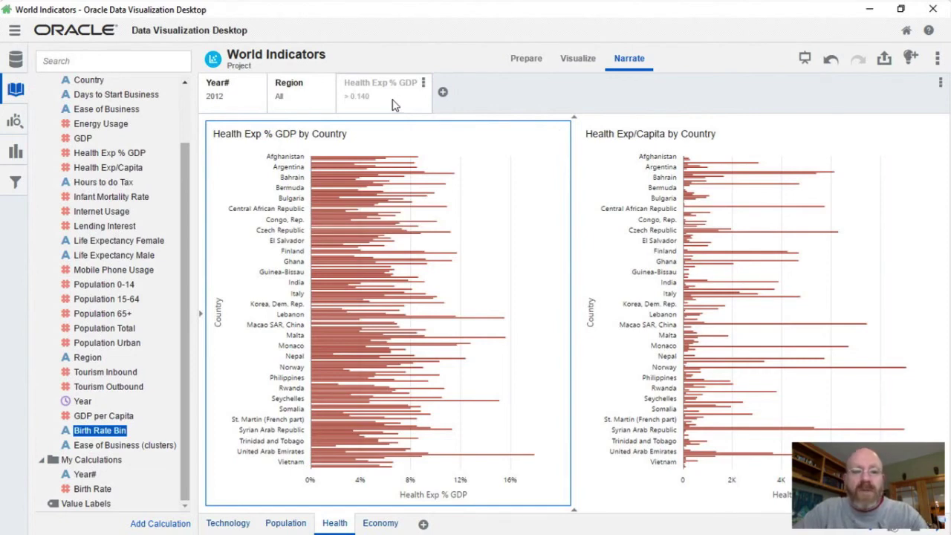
click(423, 83)
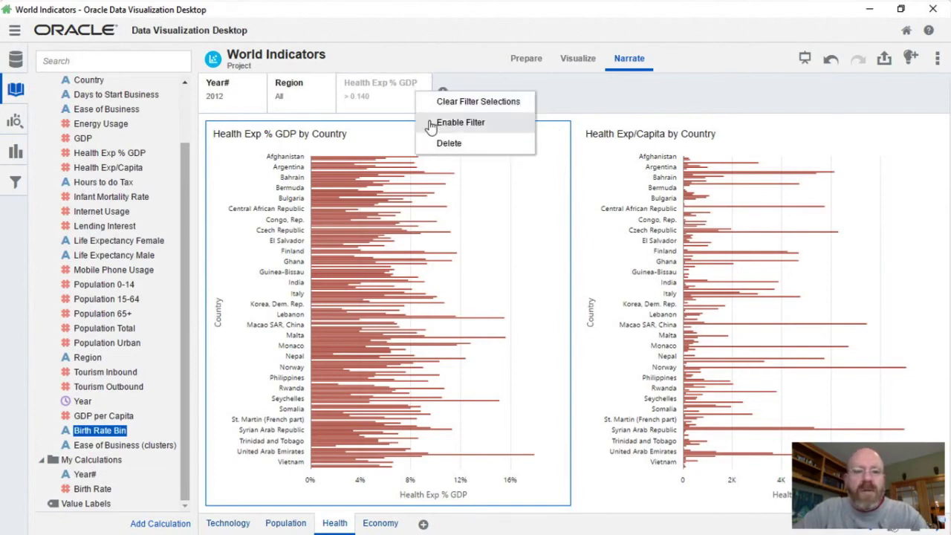
click(460, 123)
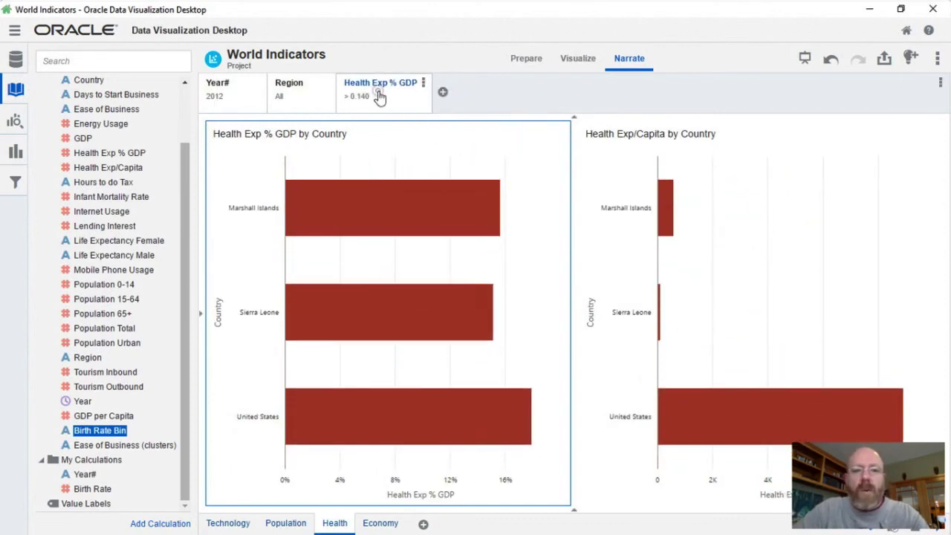
click(379, 98)
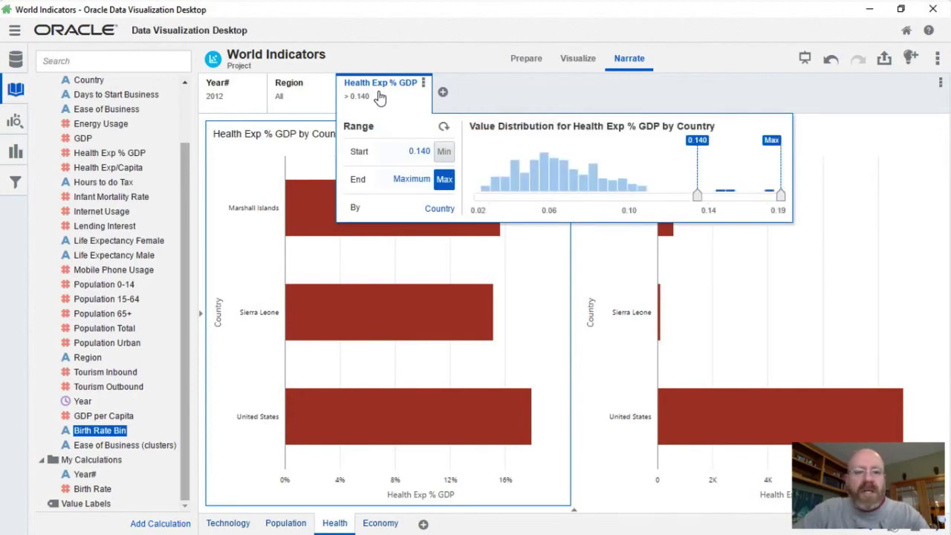
click(378, 97)
click(379, 97)
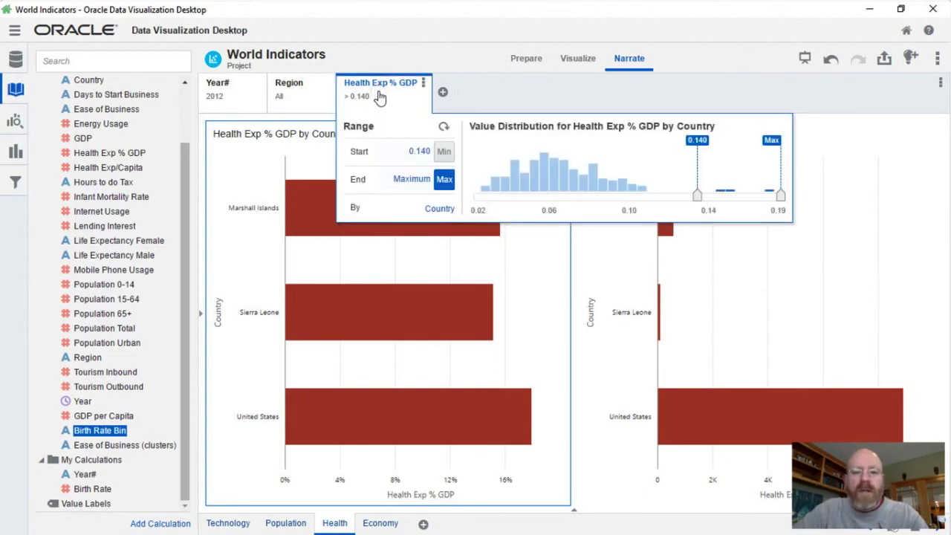
click(494, 97)
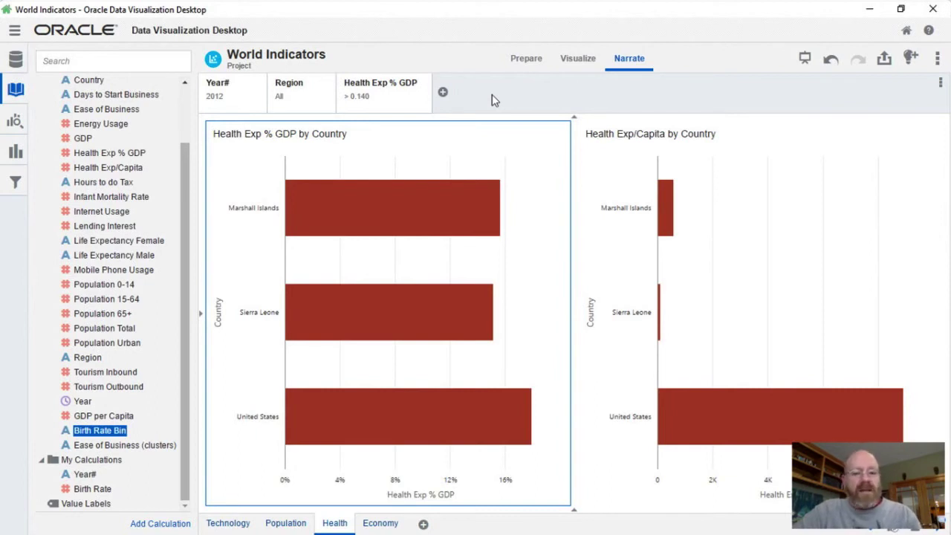
- Show the Economy canvas's GDP and GDP per Capita trends for five countries, then switch to Tableau
click(379, 523)
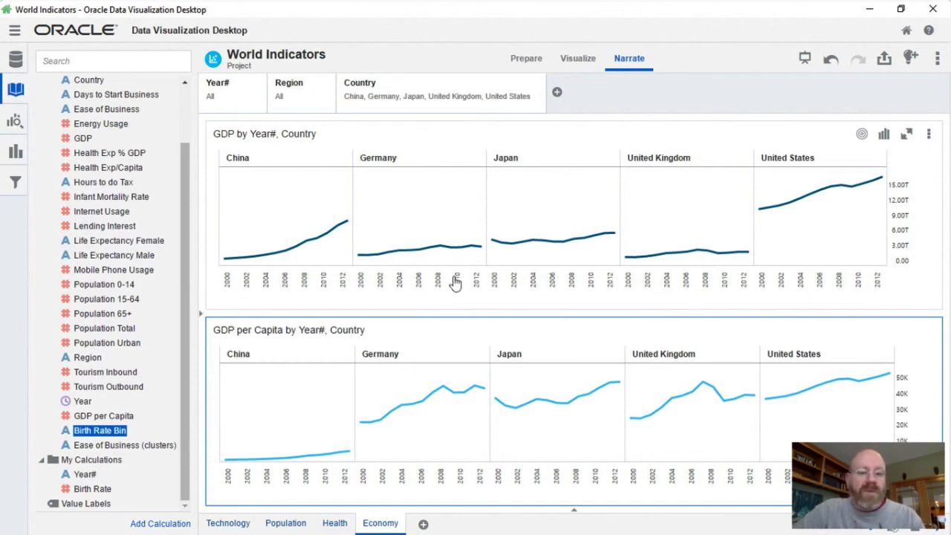
key(super+Tab)
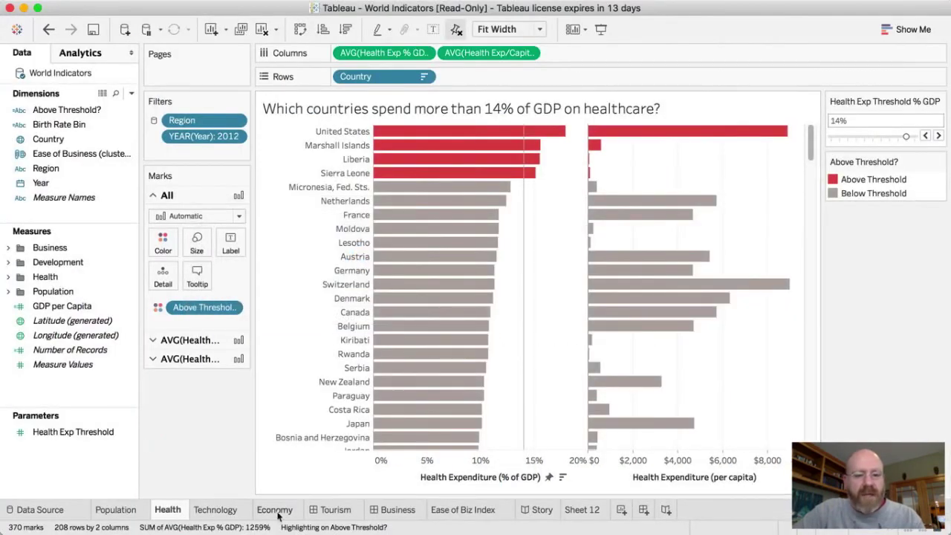
- Open Tableau's Economy sheet GDP and GDP per Capita line charts, then switch back to Oracle DV
click(276, 510)
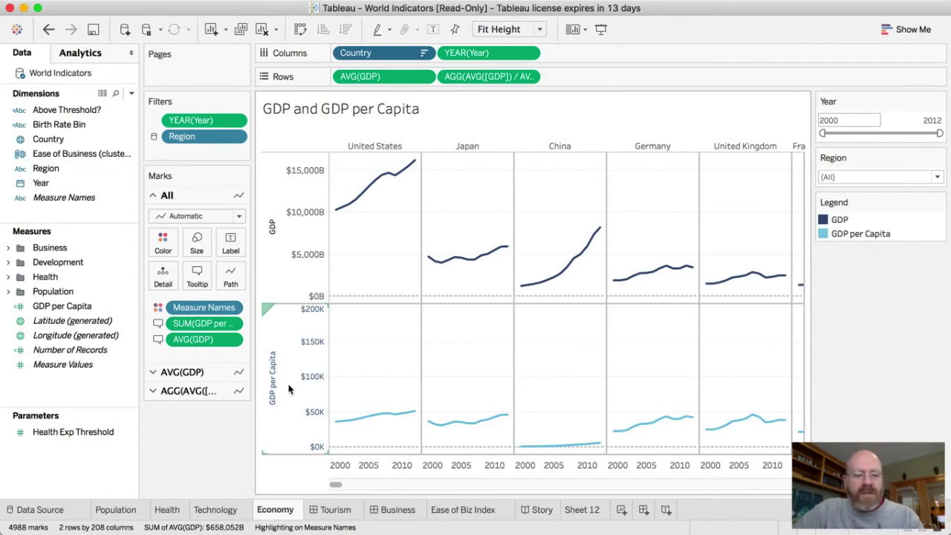
key(super+Tab)
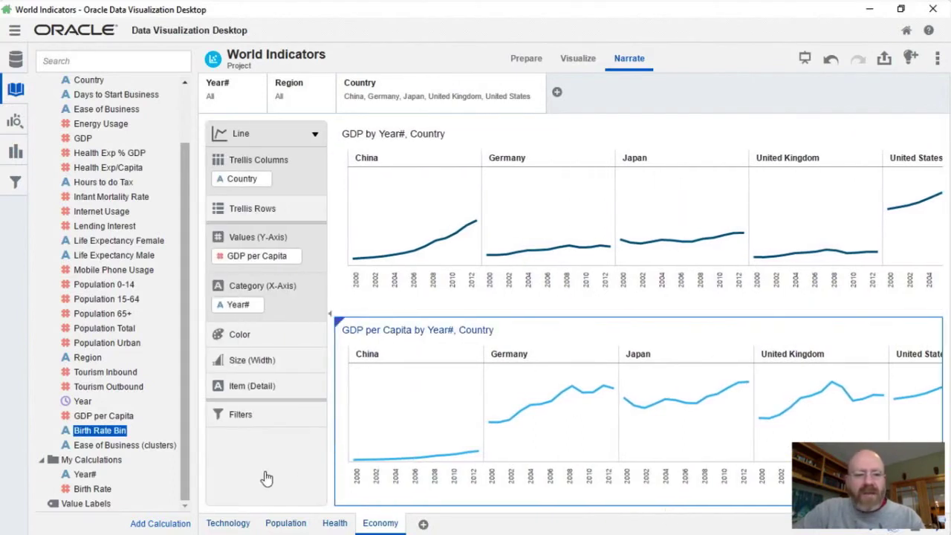
click(74, 511)
drag(74, 512, 228, 480)
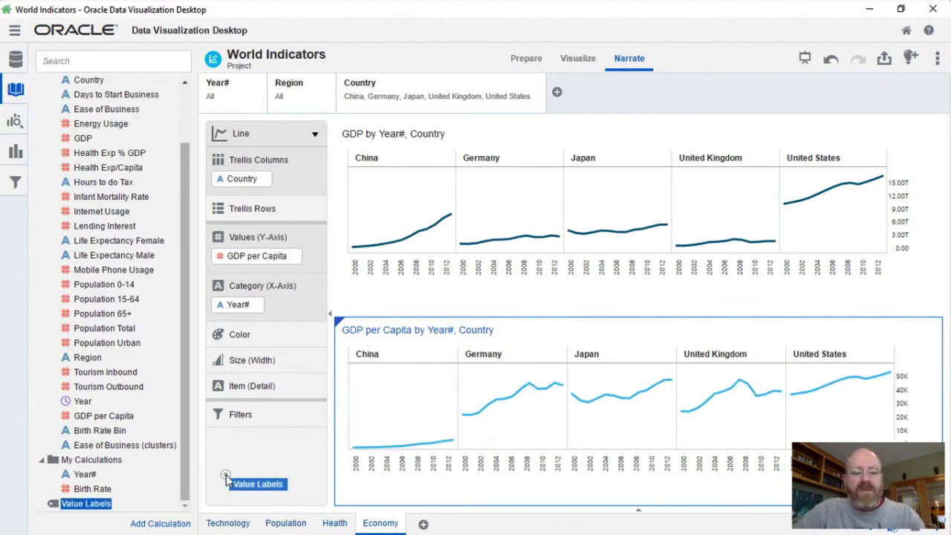
drag(227, 480, 277, 207)
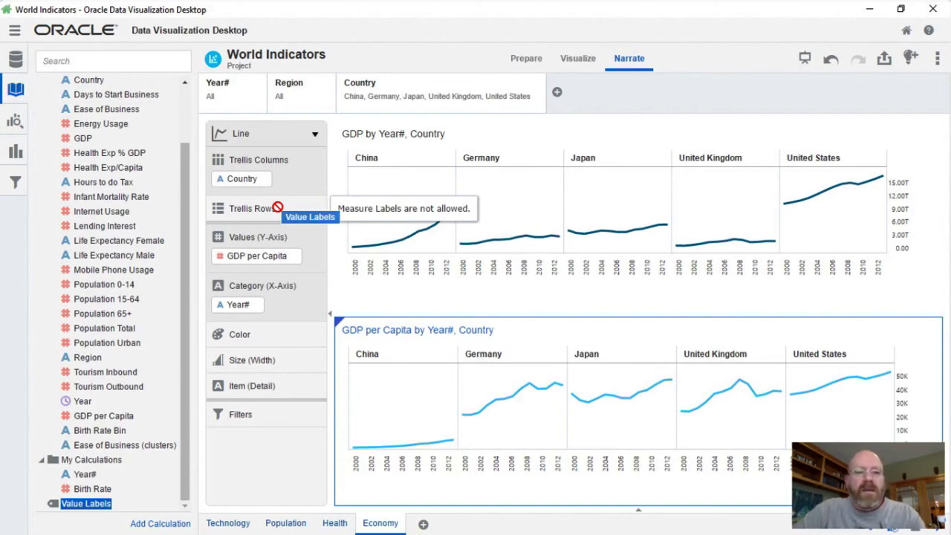
drag(277, 207, 108, 507)
click(553, 139)
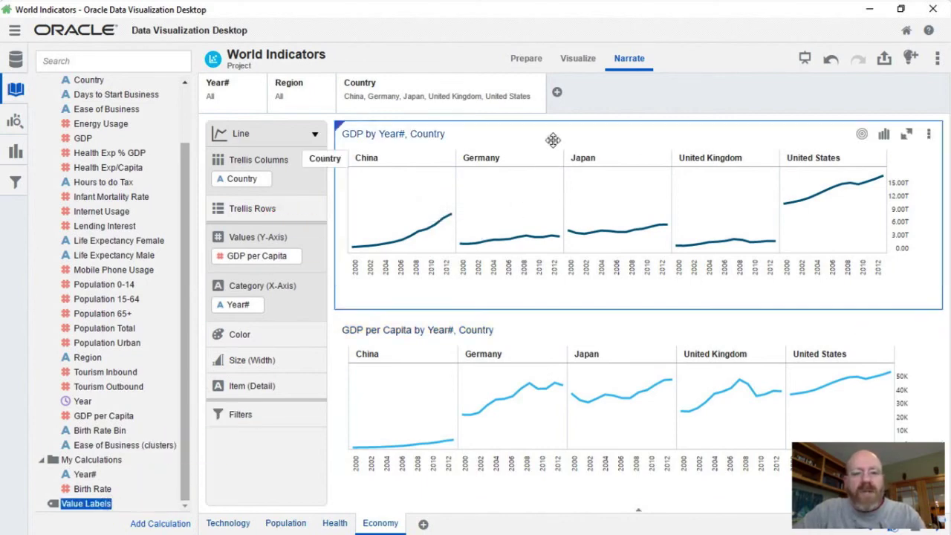
click(529, 329)
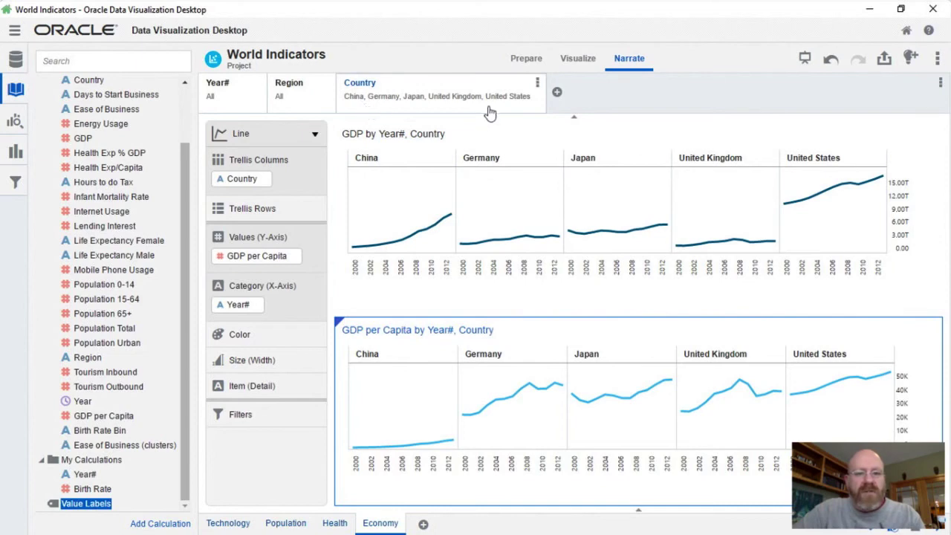
mouse_move(481, 193)
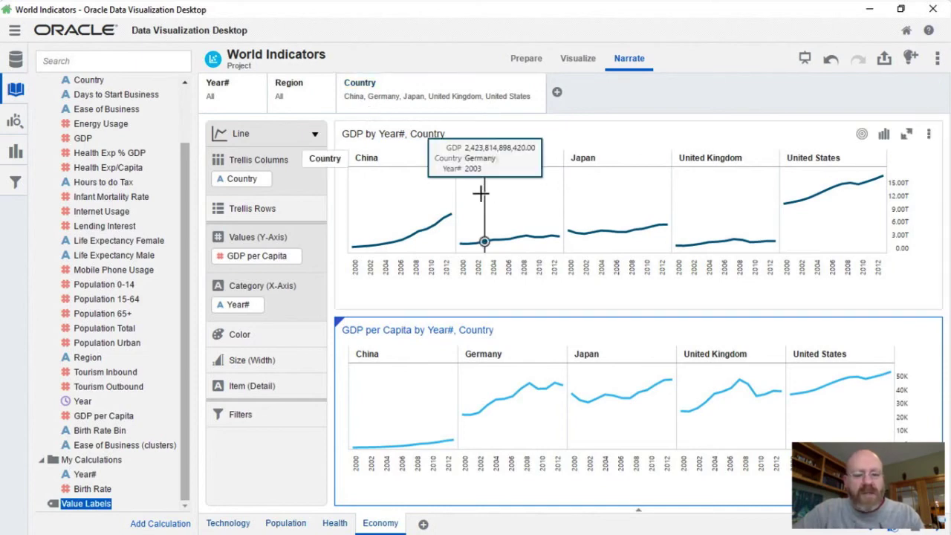
- Check Tableau's Country sort, descending by average GDP, without changes, then return to Oracle DV
key(super+Tab)
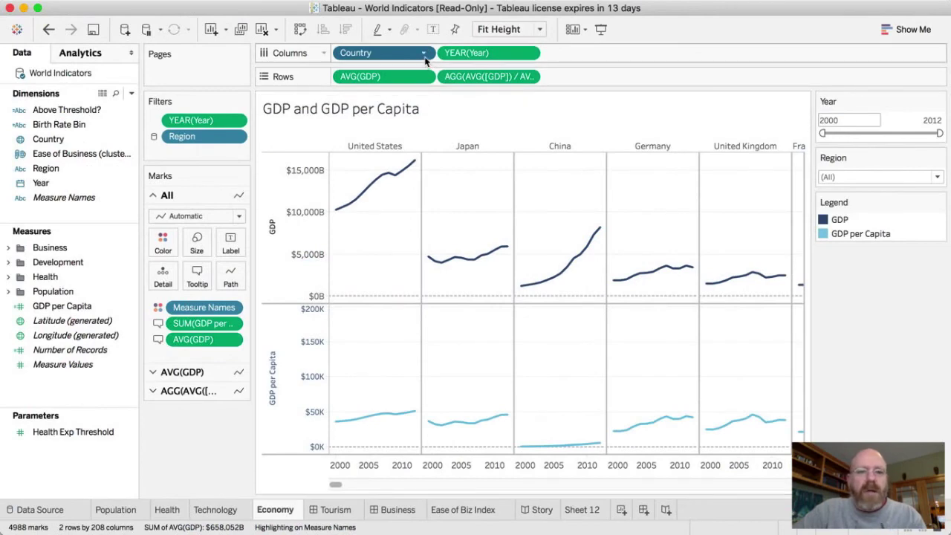
click(424, 55)
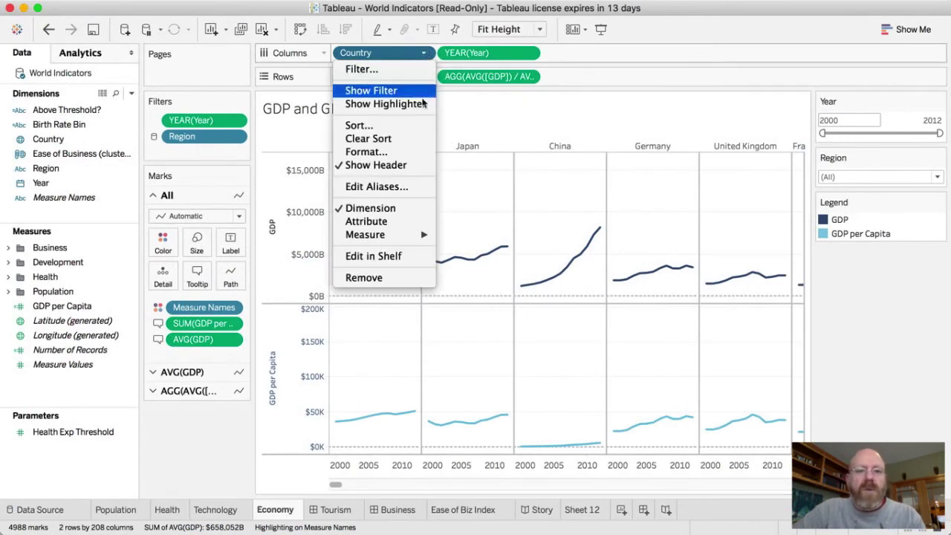
click(418, 125)
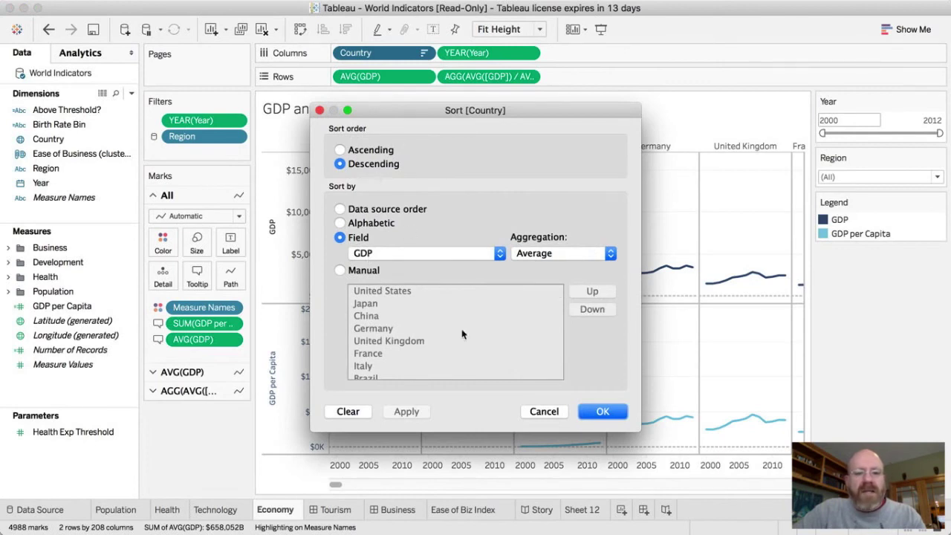
click(540, 413)
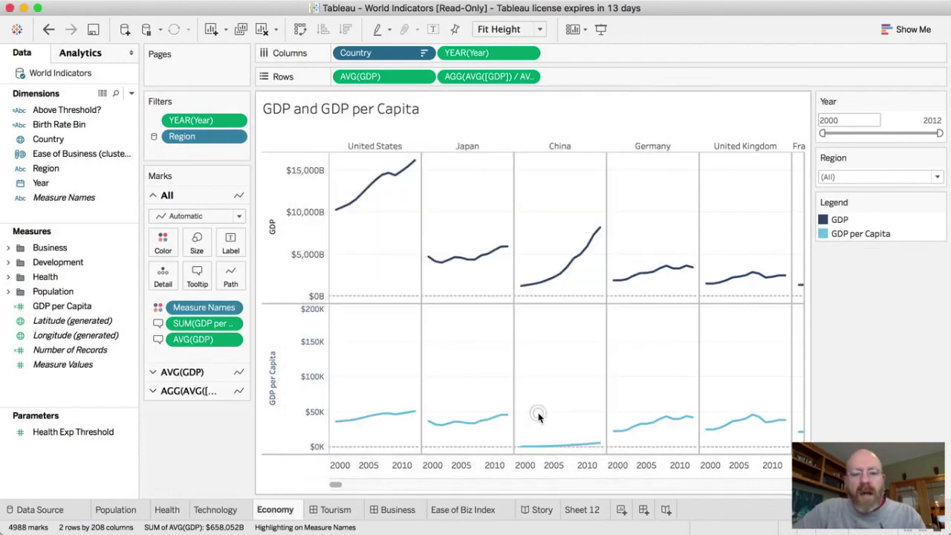
key(super+Tab)
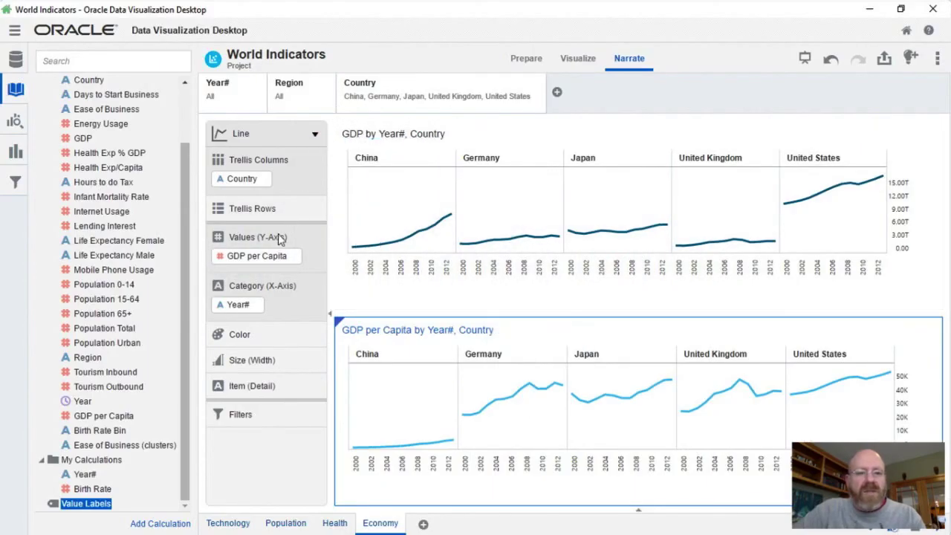
right_click(247, 182)
mouse_move(254, 227)
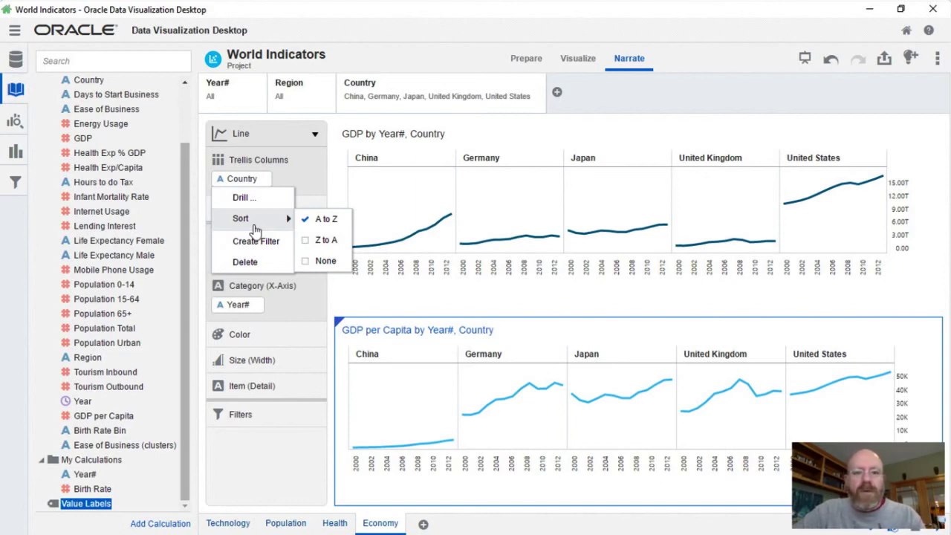
click(650, 107)
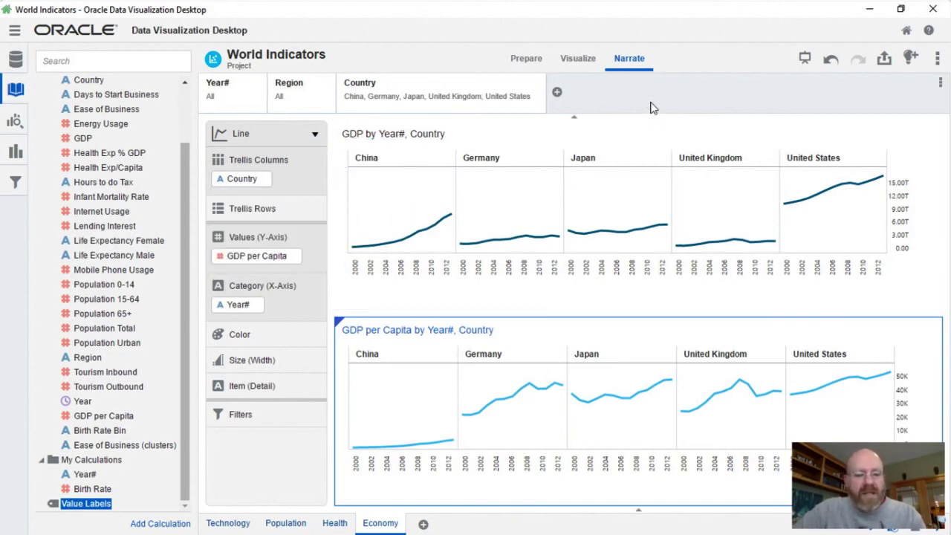
key(super+Tab)
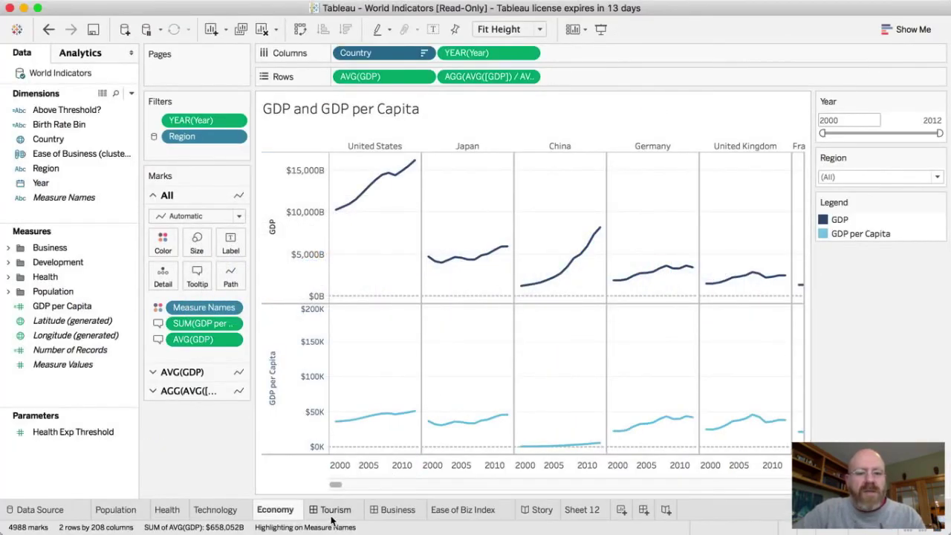
- Show Tableau's Tourism and Ease of Business dashboards with median and quartile line values, then return to Oracle DV
click(333, 511)
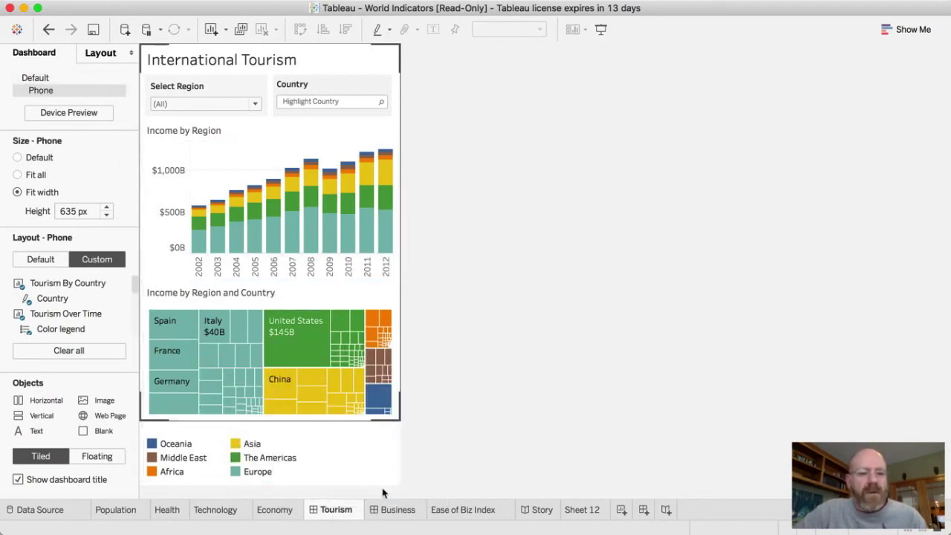
click(388, 510)
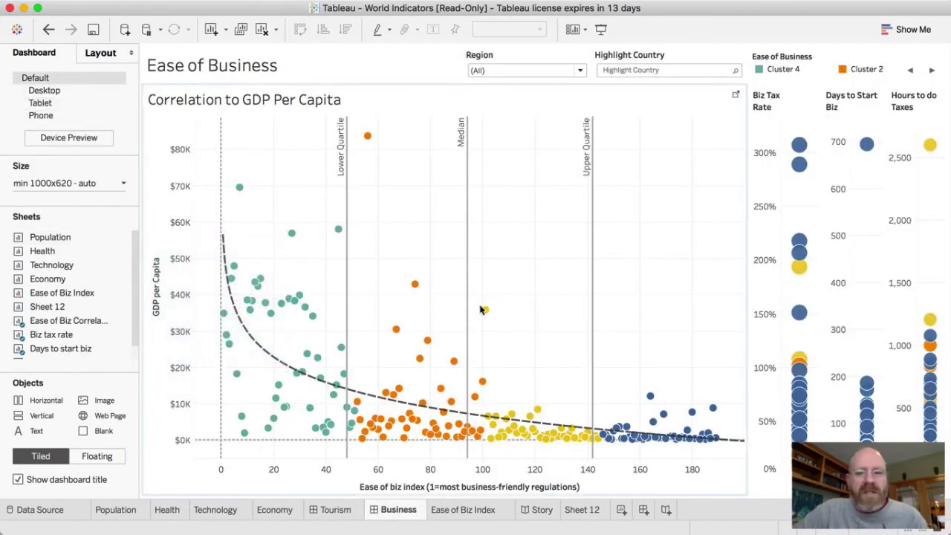
mouse_move(483, 311)
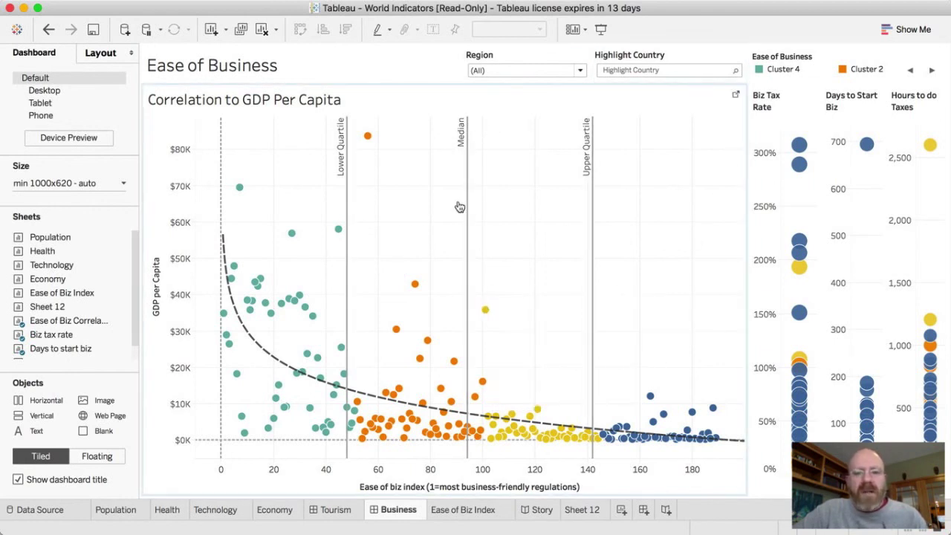
mouse_move(582, 255)
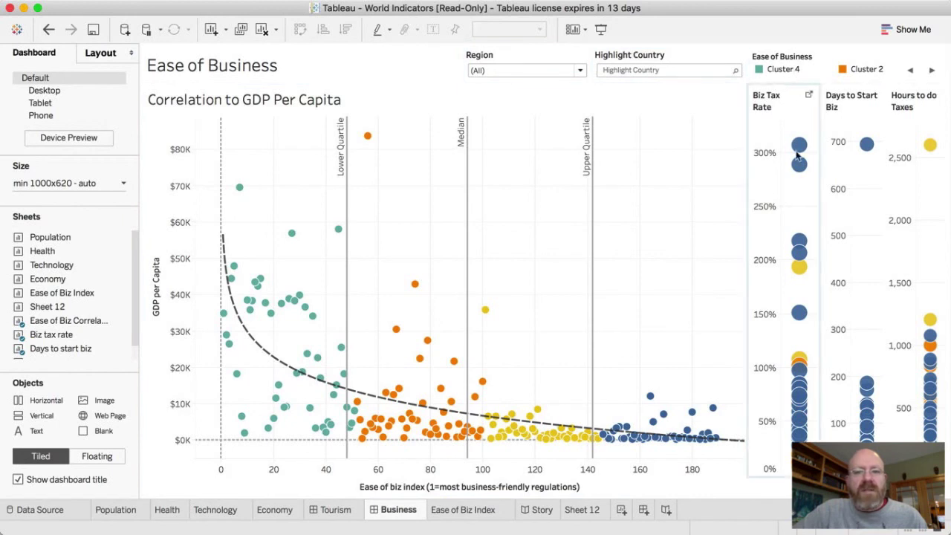
mouse_move(470, 217)
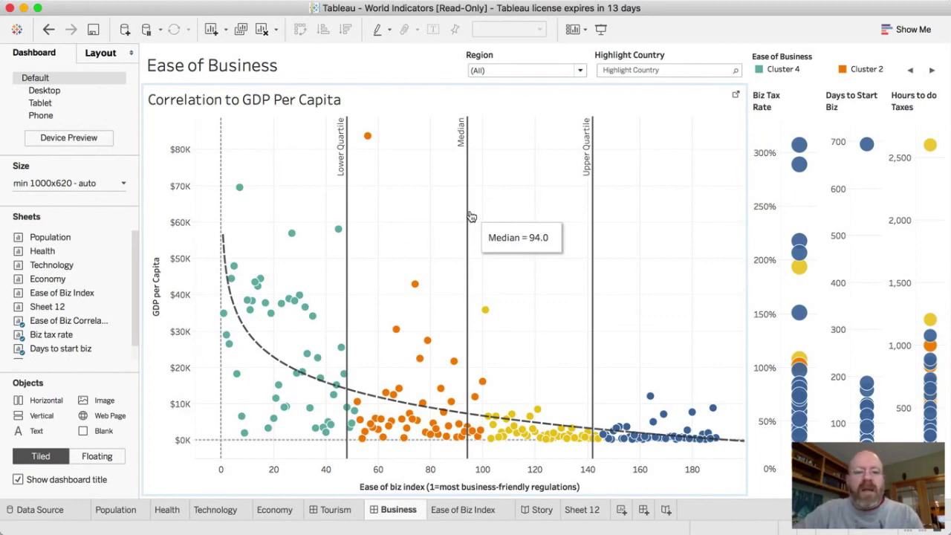
key(super+Tab)
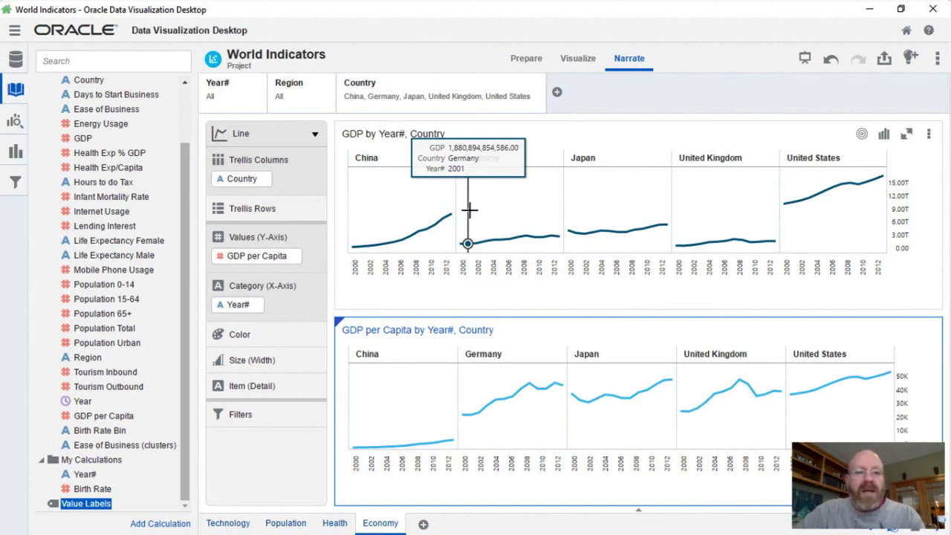
scroll(187, 117, up, 2)
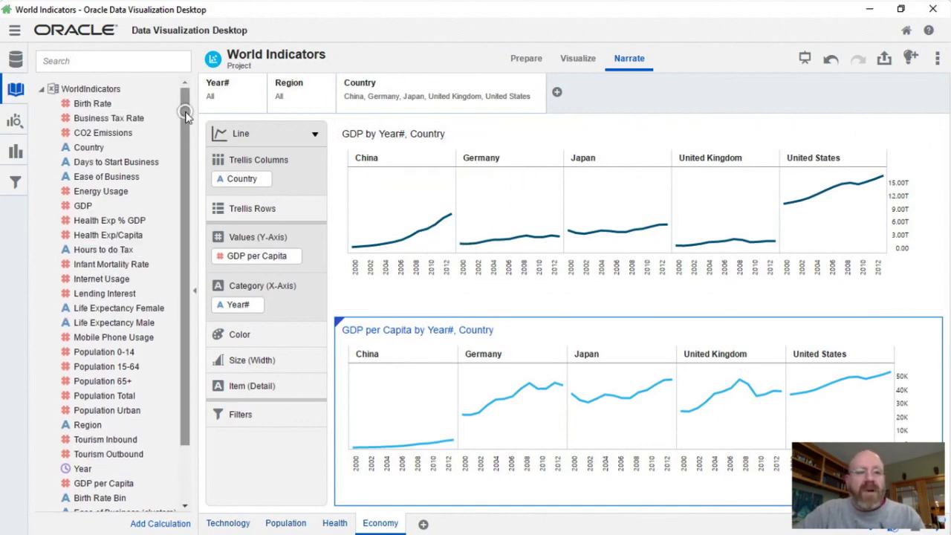